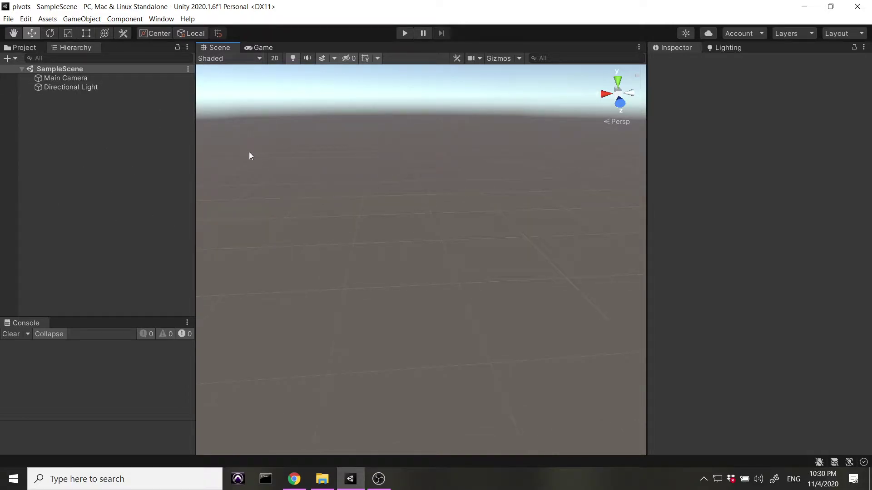
- Set the tool handle rotation to Global while keeping the handle position at Center
left_click(150, 33)
left_click(190, 34)
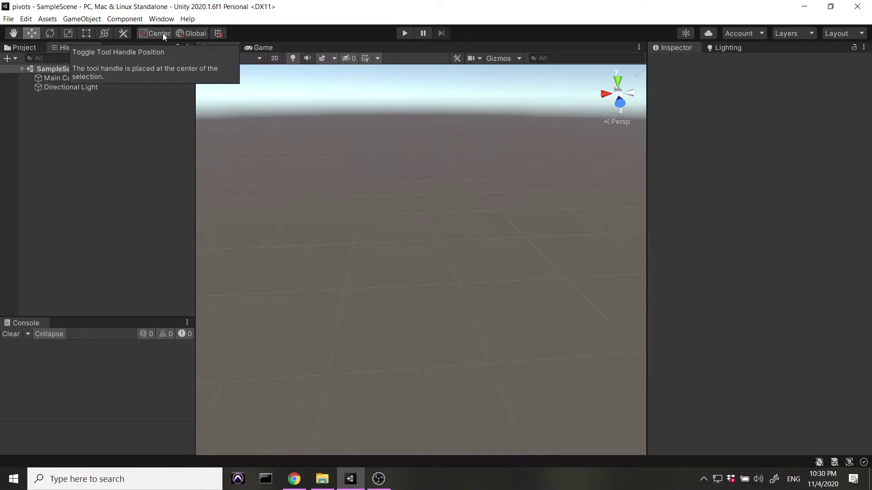
left_click(125, 169)
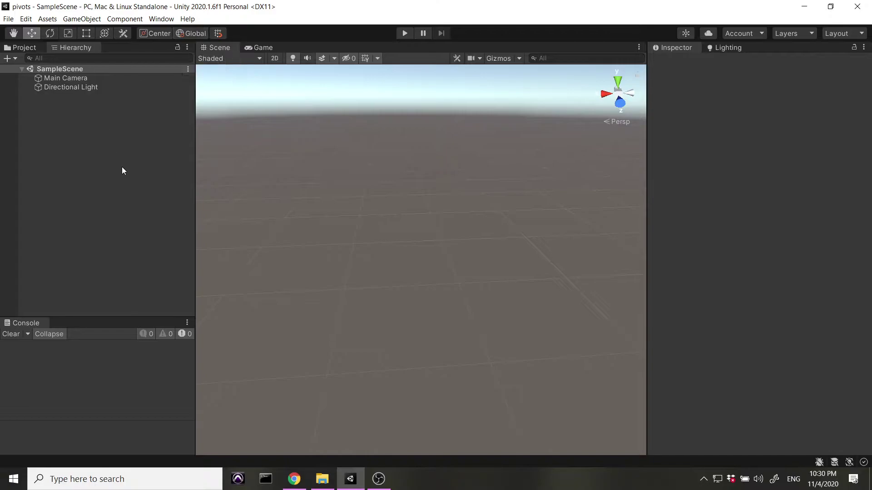
- Add a 3D cube to the scene and select it
right_click(92, 122)
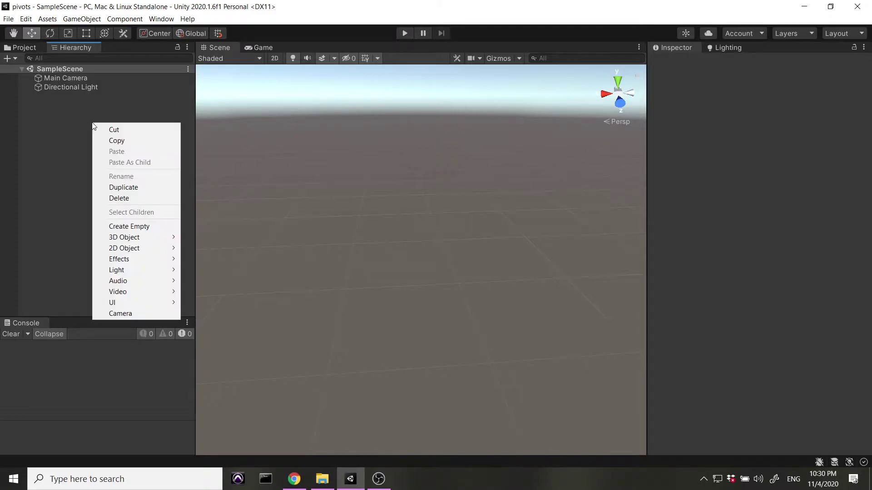
mouse_move(158, 238)
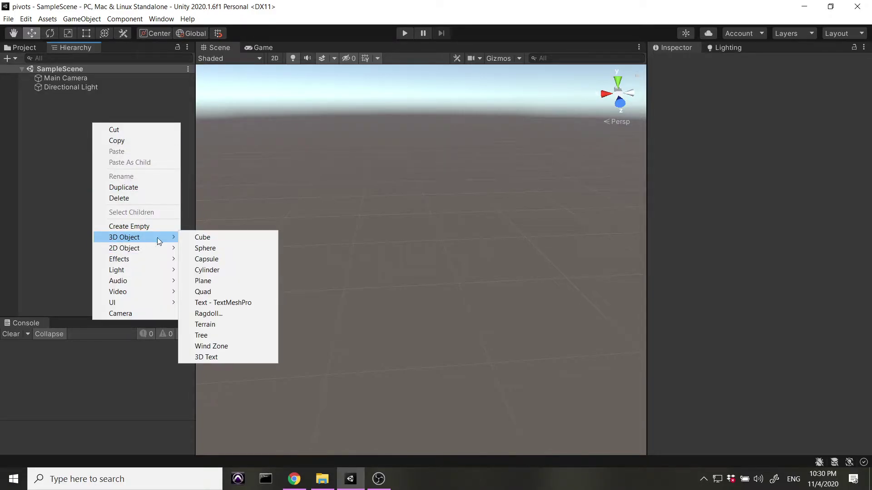
left_click(203, 238)
left_click(108, 238)
left_click(418, 260)
key("f")
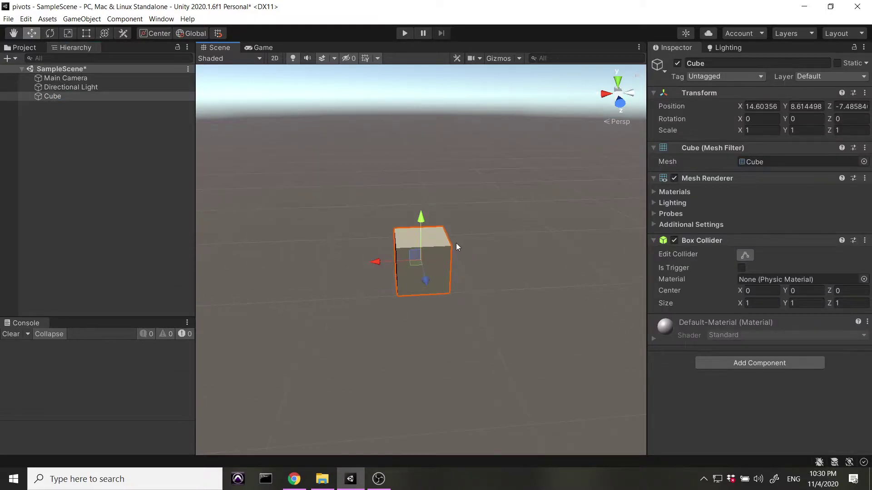
key("f")
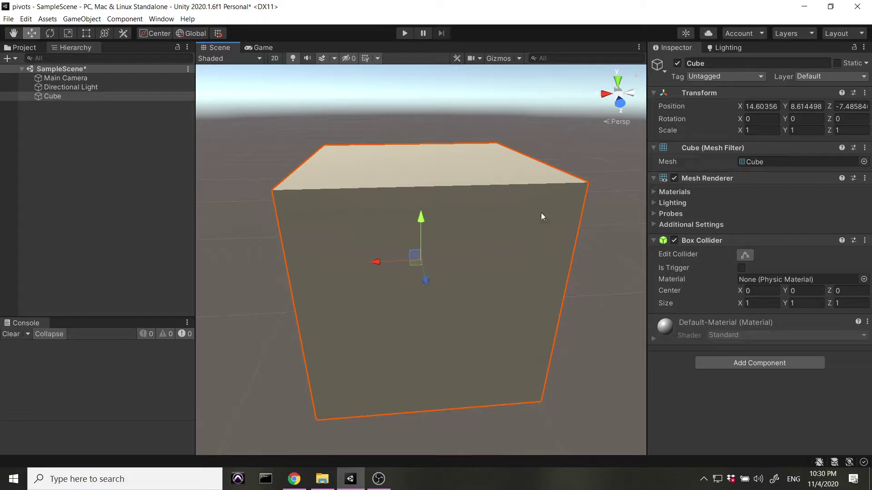
scroll(591, 270, "down", 5)
scroll(592, 269, "up", 5)
scroll(586, 254, "down", 5)
left_click(557, 230)
left_click(438, 259)
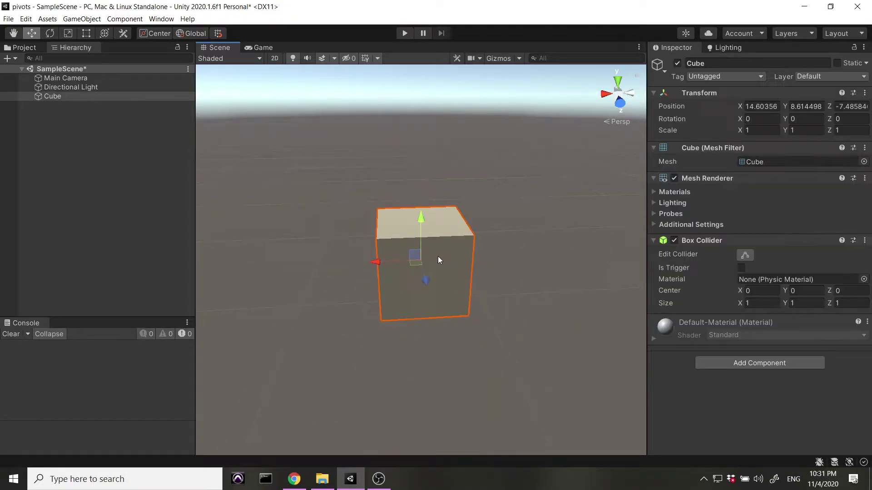
- Rotate the cube about its Y axis to about 44.4 degrees and deselect it
mouse_move(286, 220)
middle_mouse_down()
mouse_move(347, 214)
mouse_move(243, 220)
mouse_move(271, 221)
middle_mouse_up()
left_click(47, 35)
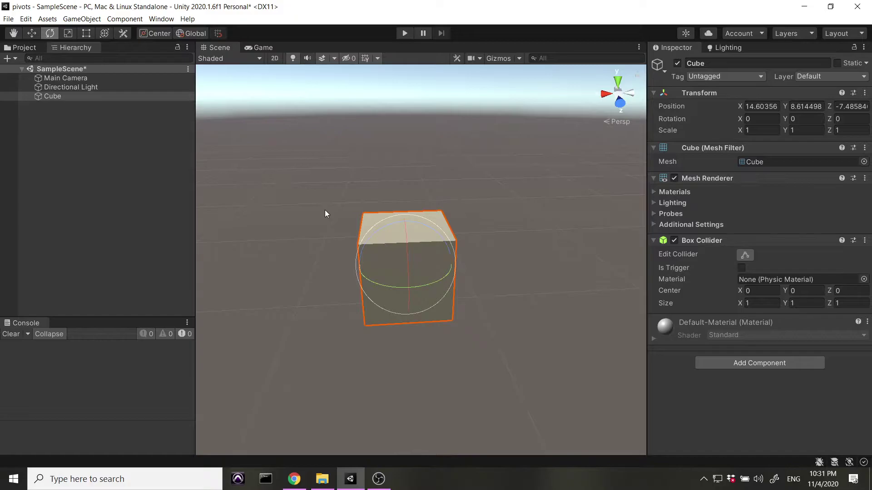
left_click_drag(438, 281, 386, 286)
left_click(521, 308)
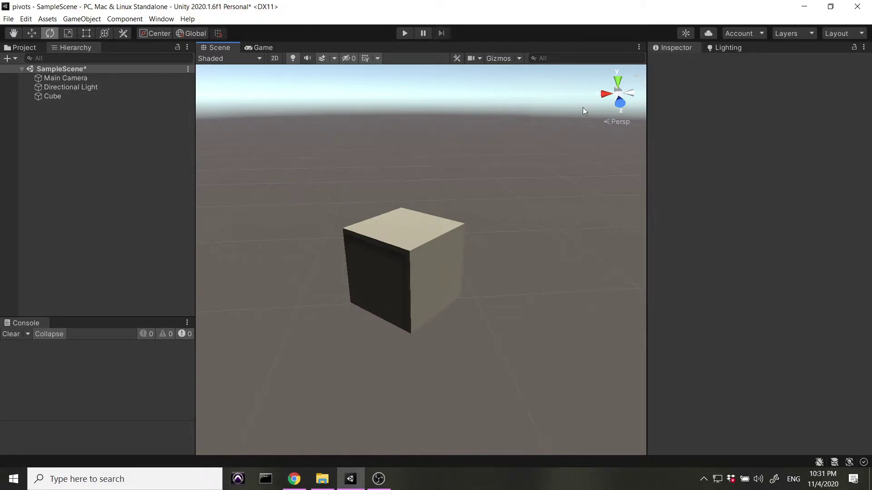
left_click(391, 258)
left_click(445, 187)
- Move the cube with the Move tool to about X 14.335, Y 8.842, Z -7.349
left_click(33, 34)
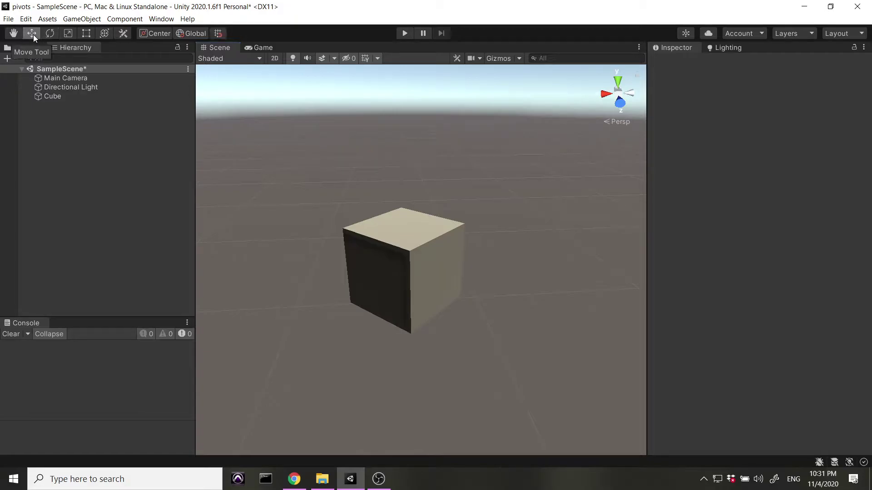
left_click(393, 244)
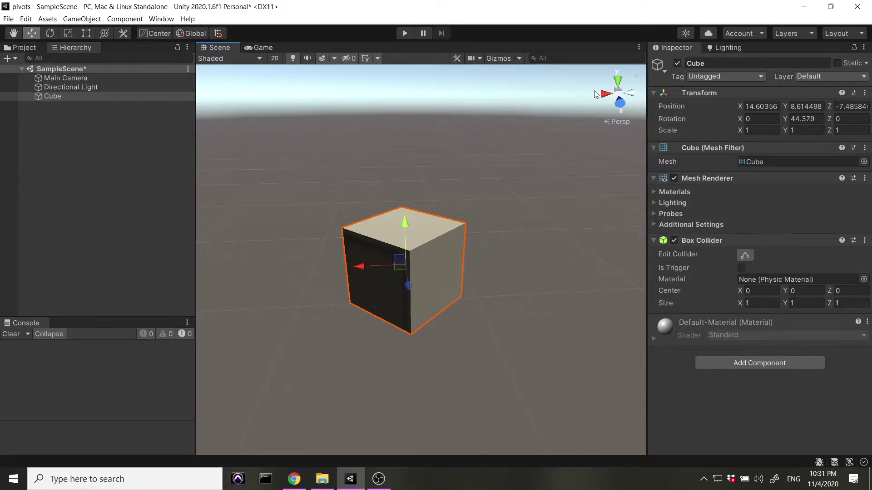
left_click_drag(361, 269, 436, 302)
left_click_drag(432, 250, 427, 227)
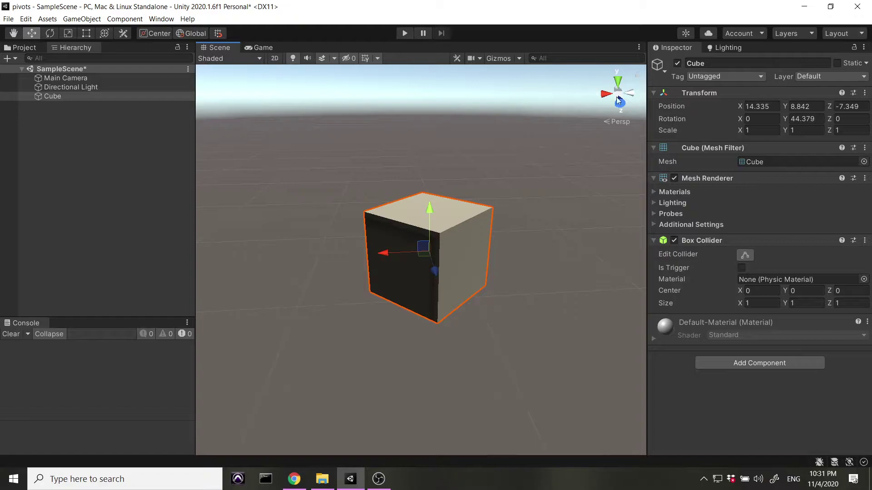
- Move the cube along the global Z axis to about Z -6.954
left_click(635, 96)
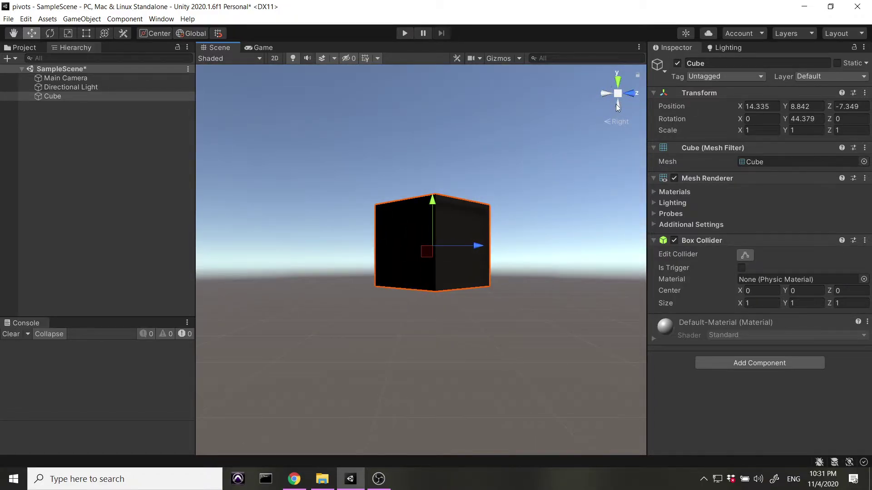
left_click(617, 105)
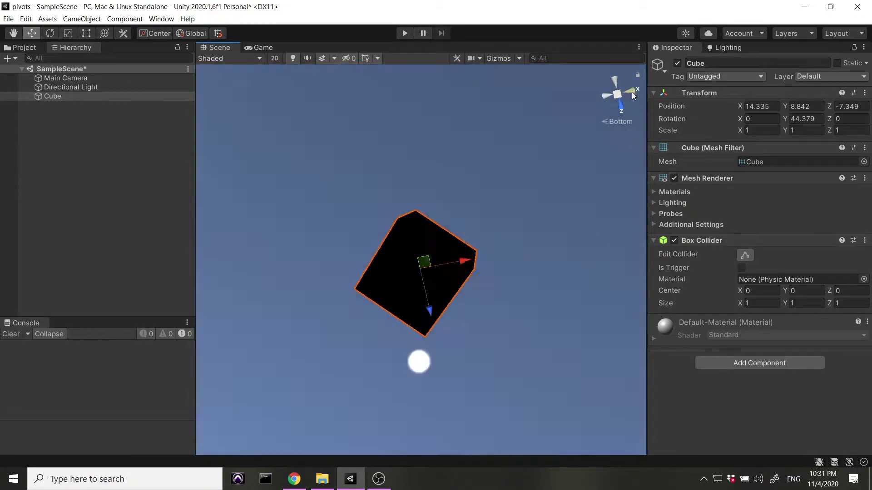
left_click(632, 91)
middle_click_drag(517, 171, 463, 285)
scroll(463, 279, "down", 3)
scroll(463, 280, "up", 3)
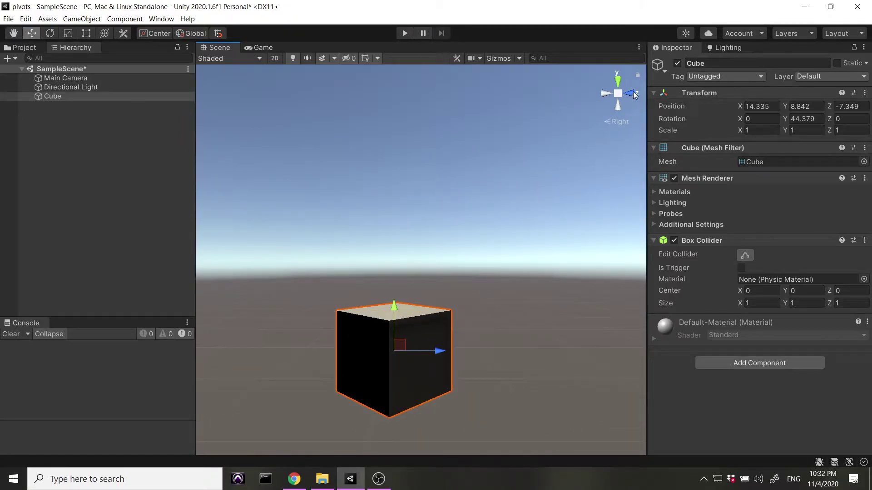
left_click_drag(442, 351, 483, 353)
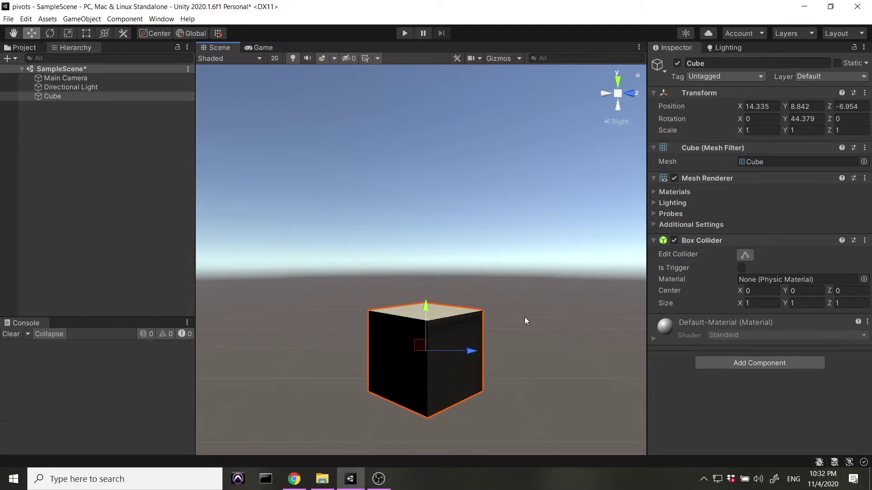
- Switch the tool handle to Local and move the cube along its own axes to about X 15.151, Y 10.269, Z -6.933
left_click(606, 97)
left_click(606, 96)
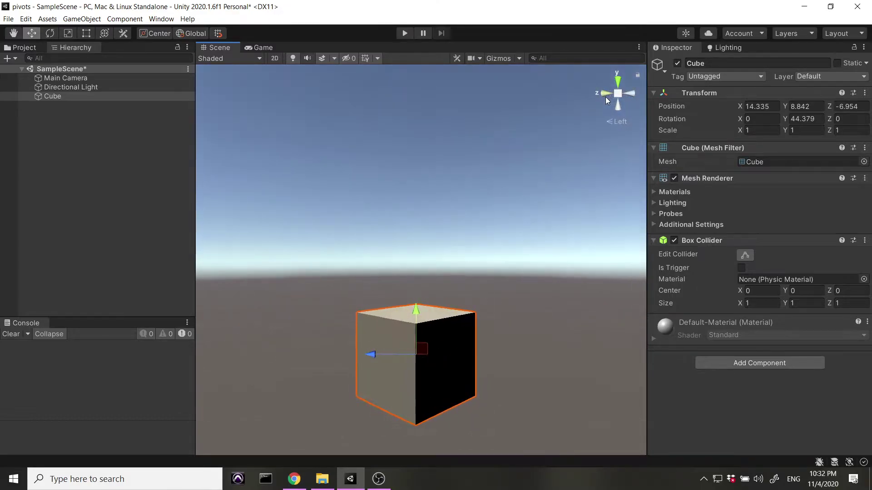
left_click(549, 297)
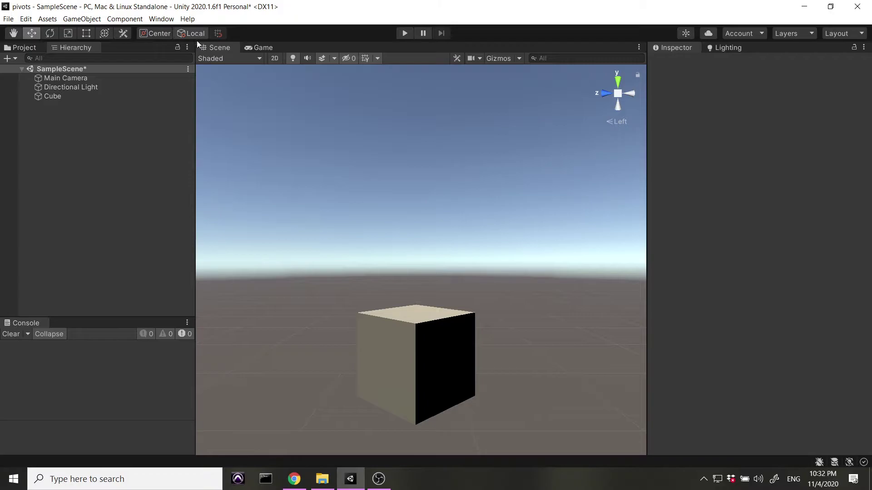
left_click(429, 371)
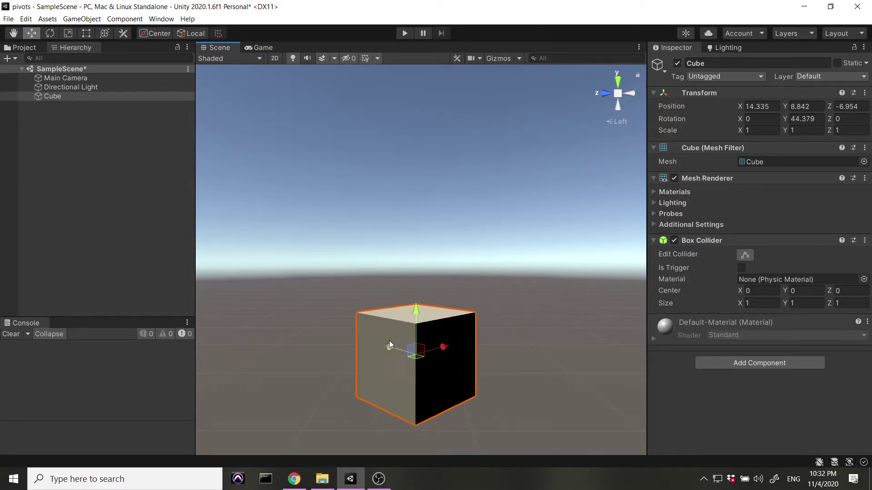
left_click_drag(395, 348, 355, 194)
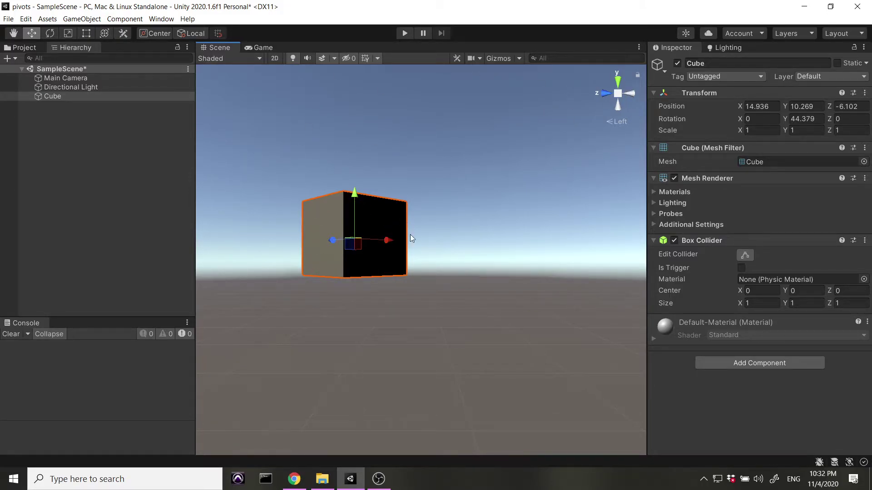
mouse_move(390, 240)
left_mouse_down()
mouse_move(431, 241)
mouse_move(389, 241)
left_mouse_up()
- Toggle the handle rotation between Local and Global, leave it on Local, and delete the cube
left_click(188, 32)
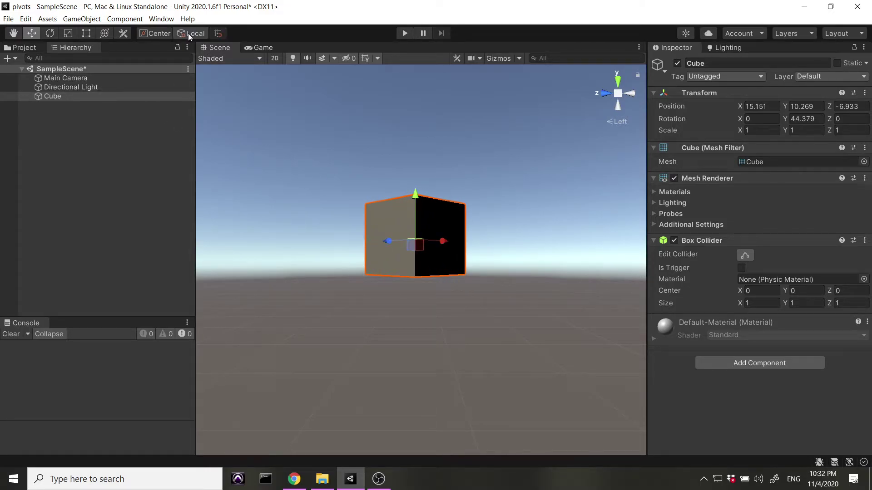
left_click(188, 34)
left_click(359, 287)
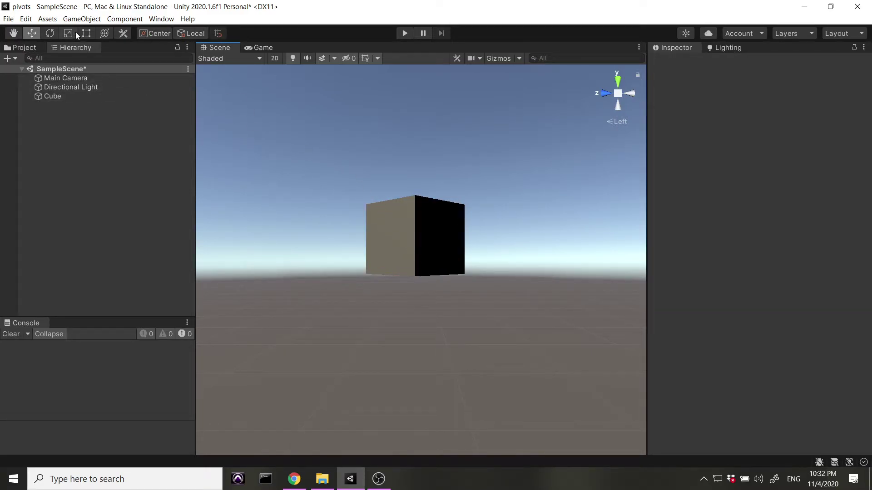
left_click(417, 253)
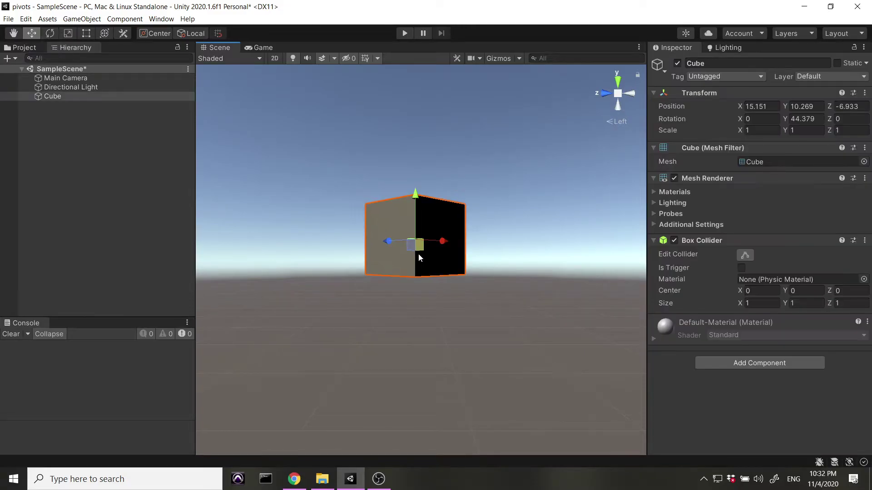
key("Delete")
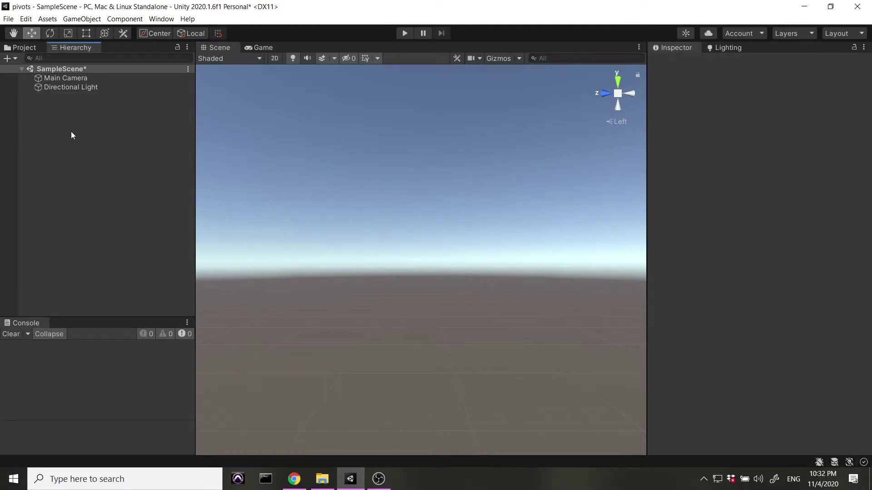
- Add a new 3D cube to the empty scene and bring it into view
right_click(71, 132)
mouse_move(150, 246)
left_click(181, 248)
left_click(210, 201)
left_click(417, 253)
scroll(544, 185, "up", 3)
middle_click_drag(544, 185, 432, 257)
right_click_drag(432, 257, 440, 278)
scroll(440, 279, "down", 4)
middle_click_drag(483, 233, 432, 256)
- Duplicate the cube and move the copy along the Z axis so the two cubes stand side by side
left_click(60, 99)
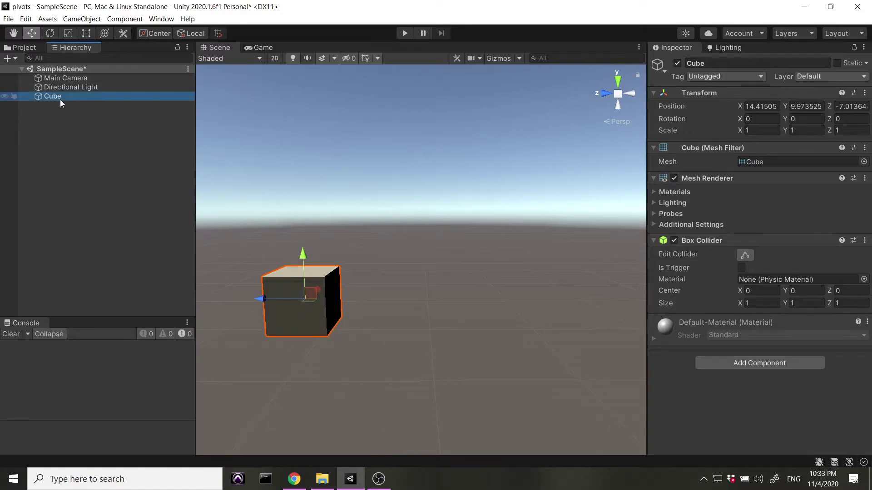
key("ctrl+d")
left_click_drag(269, 291, 383, 302)
left_click(395, 359)
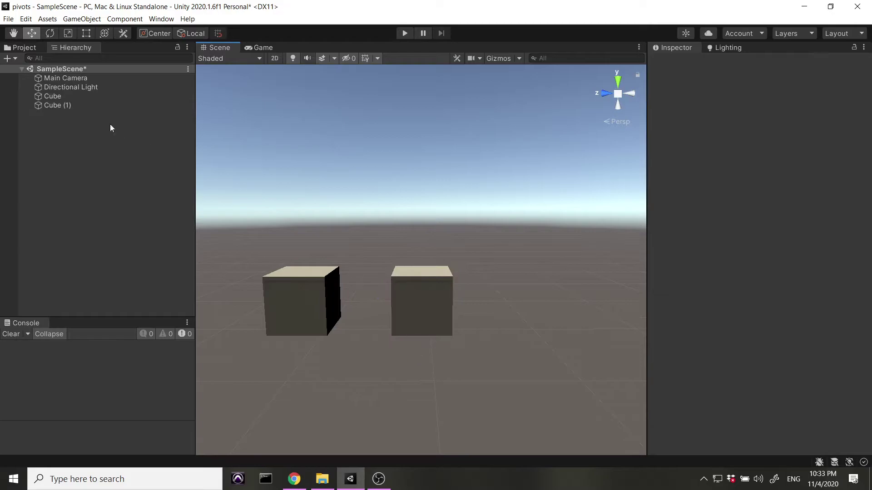
- Select both cubes and rotate them together around their shared center to about -8 degrees in Y
left_click(56, 97)
left_click(56, 113)
left_click(56, 104)
left_click(55, 97, "ctrl")
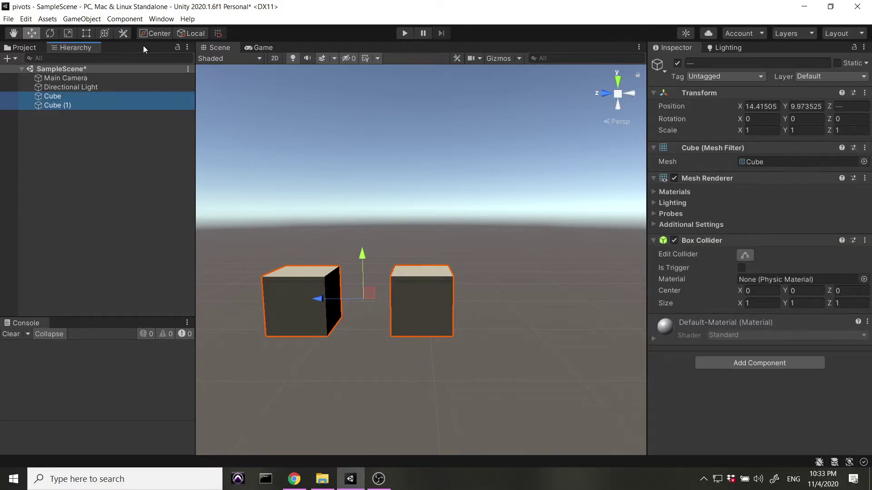
left_click(49, 34)
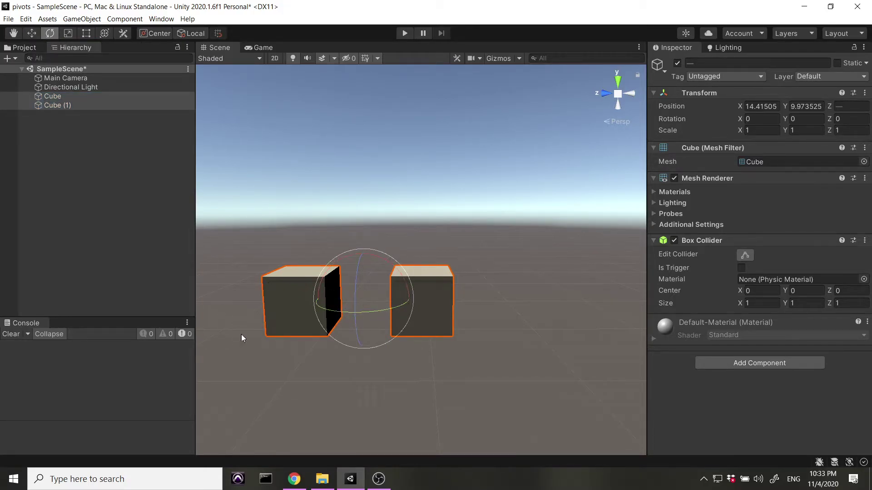
mouse_move(382, 310)
left_mouse_down()
mouse_move(239, 315)
mouse_move(365, 315)
mouse_move(391, 305)
left_mouse_up()
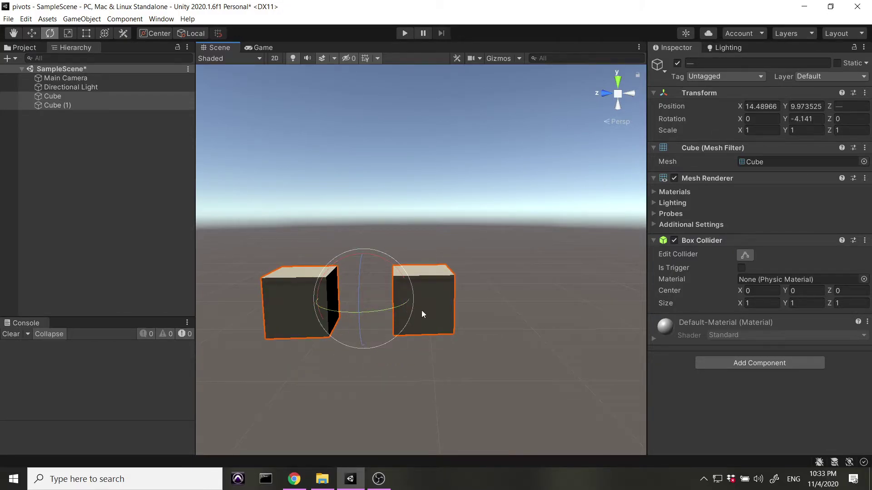
mouse_move(389, 307)
left_mouse_down()
mouse_move(237, 312)
mouse_move(298, 315)
mouse_move(393, 298)
left_mouse_up()
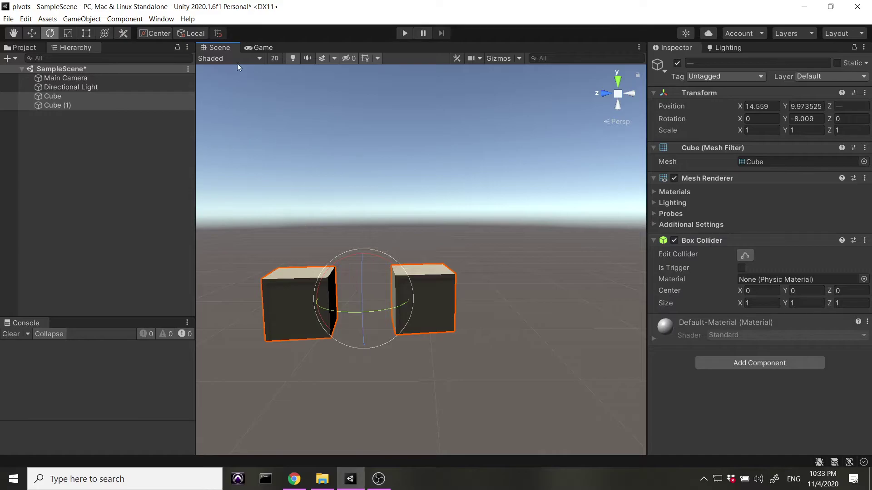
- Switch the handle position to Pivot and rotate each cube around its own pivot to about 42.5 degrees in Y
left_click(157, 33)
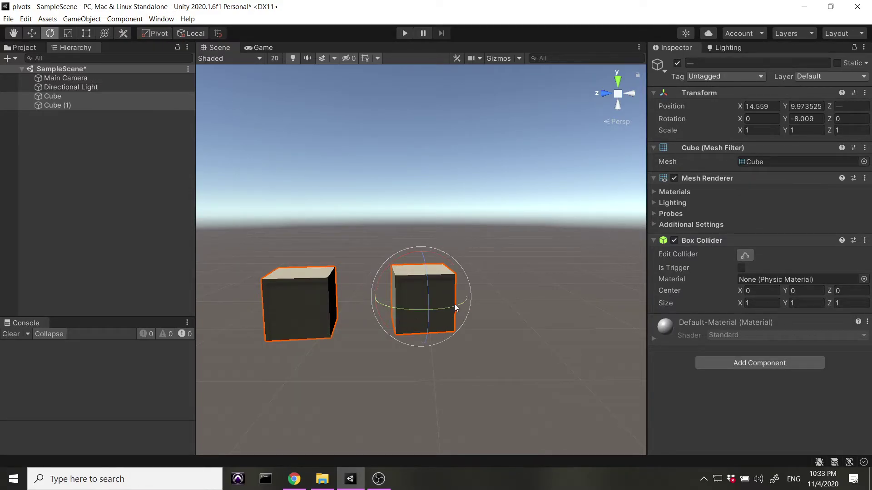
left_click_drag(460, 301, 457, 326)
- Switch the handle position back to Center and rotate both cubes around their shared center to about X 30, Y 231.3, Z 29 degrees
left_click(155, 34)
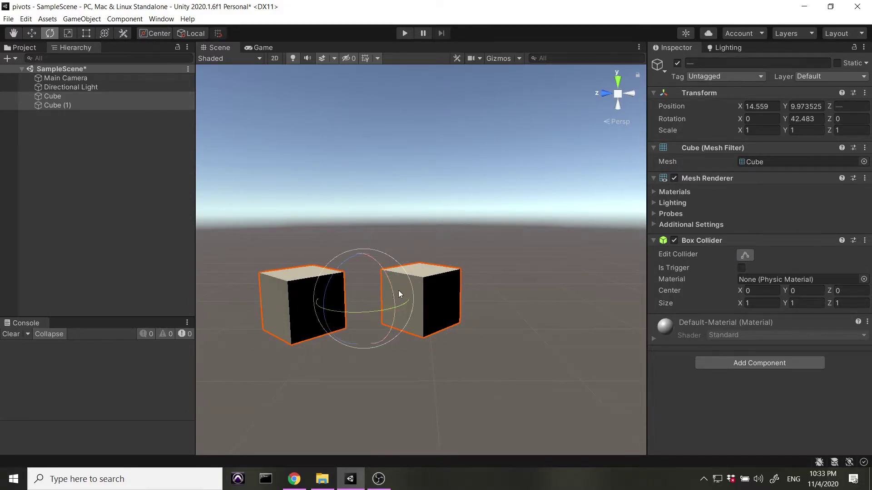
left_click_drag(372, 311, 114, 214)
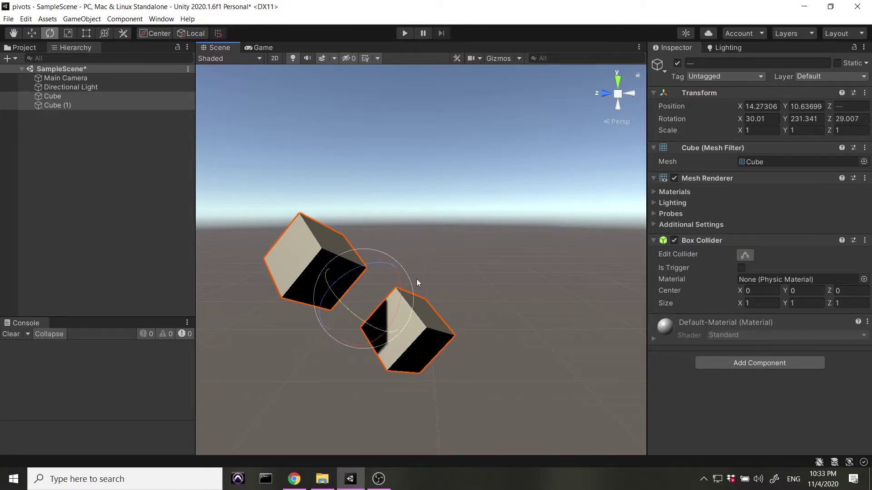
left_click(480, 291)
- Delete both cubes from the scene
left_click(79, 96)
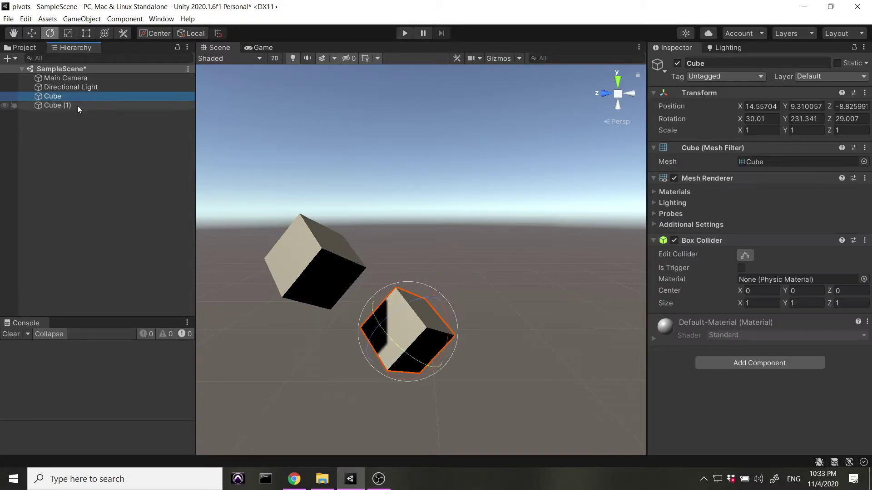
left_click(75, 105, "shift")
key("Delete")
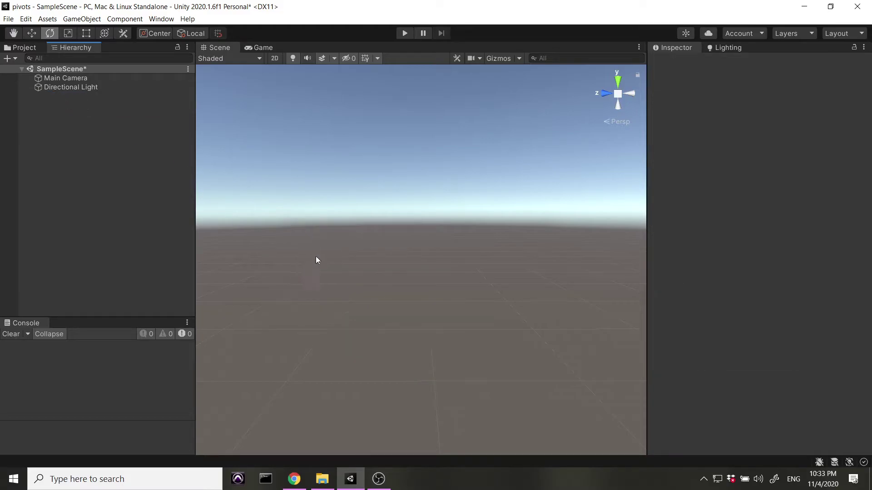
- Add a new 3D cube to the scene and activate the Move tool
right_click(60, 114)
mouse_move(110, 229)
left_click(166, 228)
scroll(412, 269, "up", 3)
middle_click_drag(520, 210, 409, 260)
key("w")
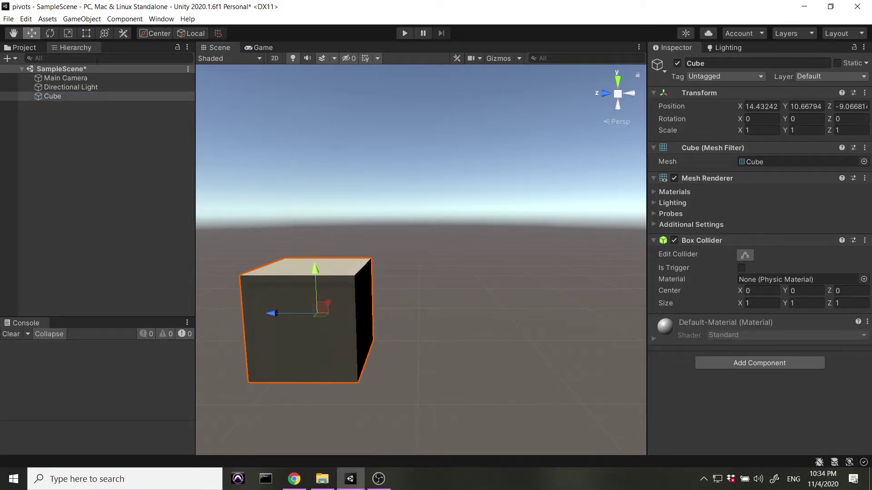
- Move the cube in the Y-Z plane to about Y 11.065, Z -8.726
scroll(342, 311, "up", 4)
scroll(326, 318, "down", 1)
middle_click_drag(403, 304, 418, 237)
right_click_drag(419, 238, 315, 238)
left_click_drag(434, 245, 414, 258)
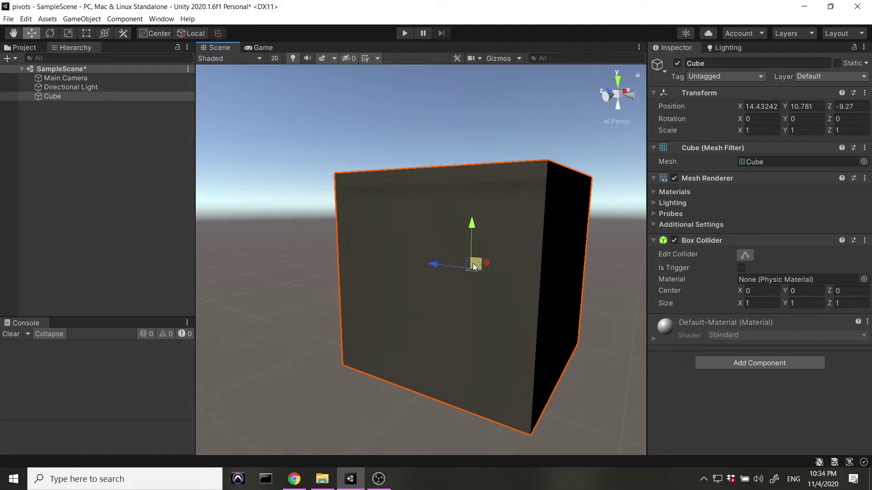
left_click_drag(477, 262, 395, 208)
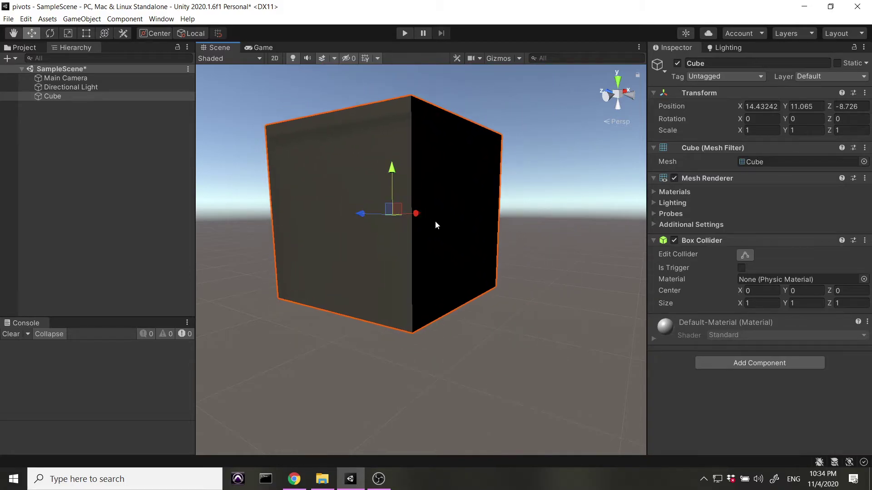
left_click(751, 107)
type("2432432")
left_click(522, 257)
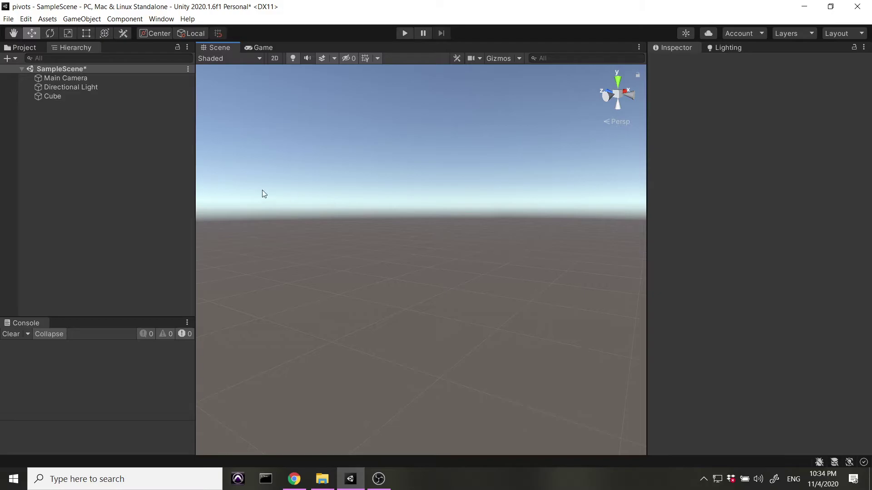
key("ctrl+z")
key("f")
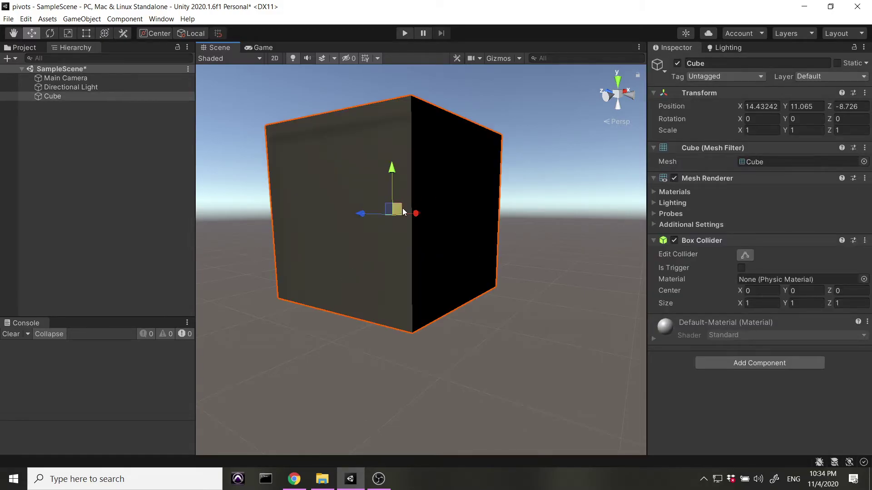
- Move the cube to about X 15.078, Y 10.992, Z -8.27
mouse_move(398, 210)
left_mouse_down()
mouse_move(387, 220)
mouse_move(434, 213)
mouse_move(380, 202)
mouse_move(393, 251)
mouse_move(436, 252)
mouse_move(403, 229)
mouse_move(409, 239)
mouse_move(435, 228)
mouse_move(389, 190)
mouse_move(395, 218)
left_mouse_up()
left_click(482, 312)
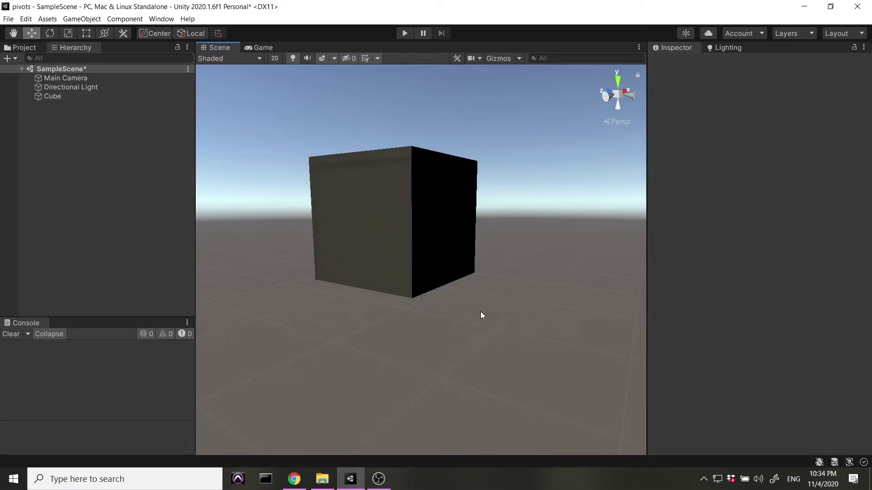
scroll(377, 304, "down", 3)
scroll(370, 295, "up", 3)
scroll(372, 272, "down", 4)
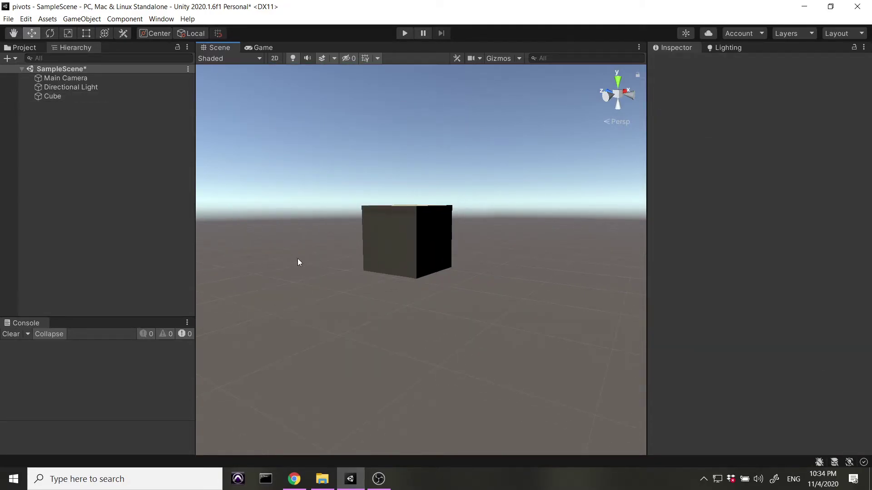
right_click_drag(315, 247, 383, 250)
middle_click_drag(288, 276, 560, 244)
right_click_drag(348, 275, 352, 275)
left_click_drag(352, 275, 590, 288, "alt")
- Scale the cube into a thin wall of about 2.315 in X and Y and 0.146 in Z
left_click(464, 213)
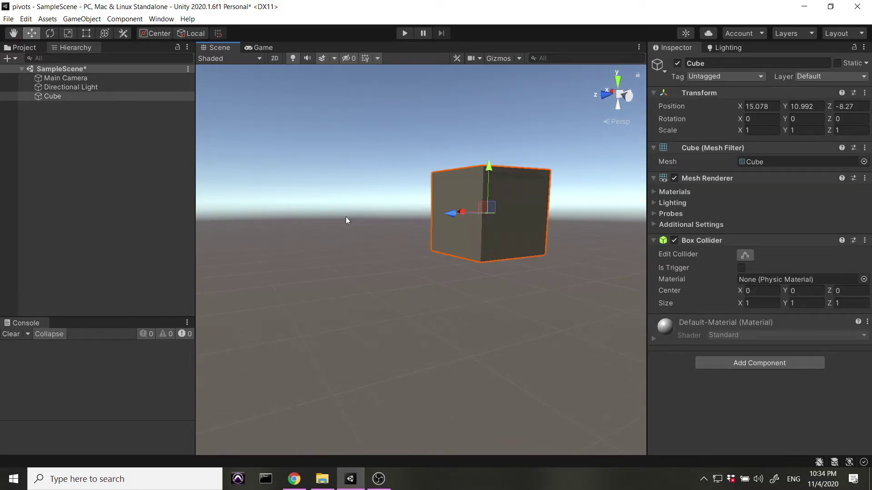
middle_click_drag(478, 130, 435, 198)
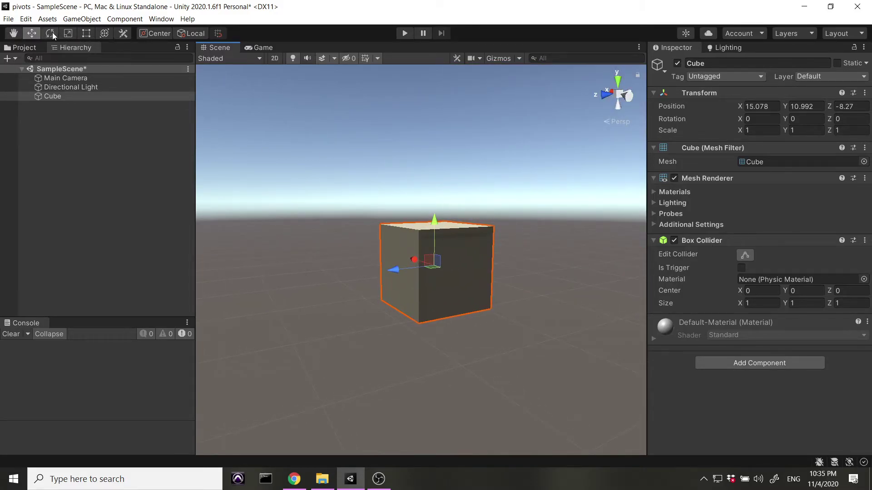
left_click(67, 33)
left_click_drag(427, 269, 505, 264)
left_click_drag(394, 270, 424, 269)
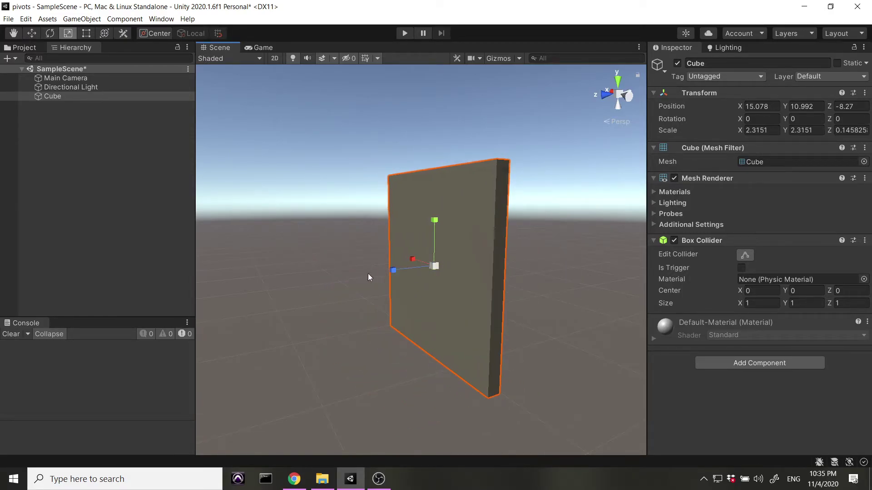
- Add a second 3D cube in front of the wall
left_click(323, 254)
middle_click_drag(301, 255, 367, 216)
left_click(64, 140)
right_click(38, 121)
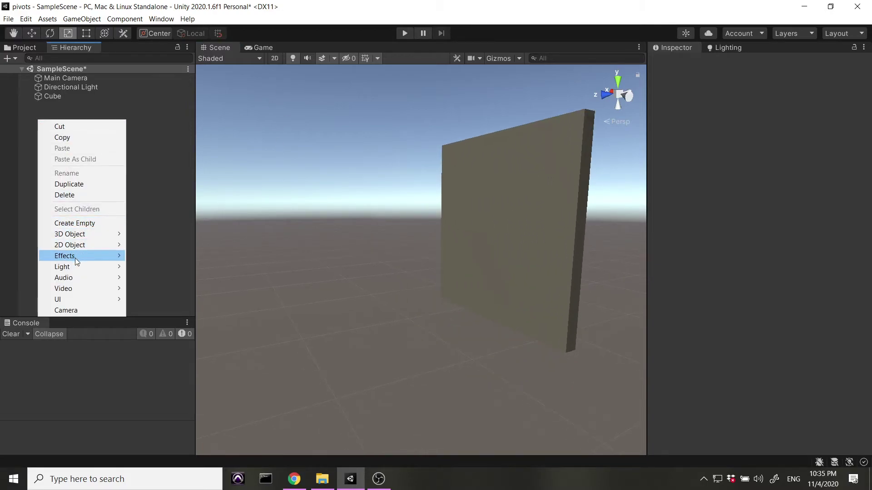
mouse_move(71, 238)
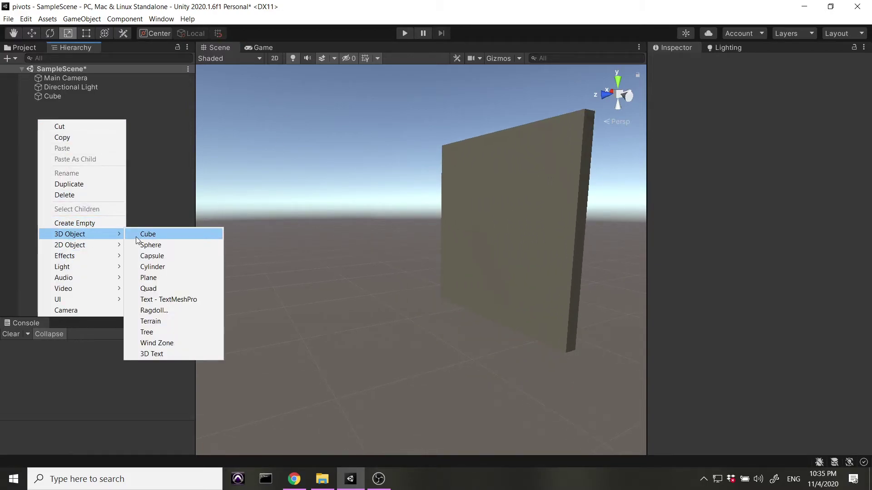
left_click(137, 236)
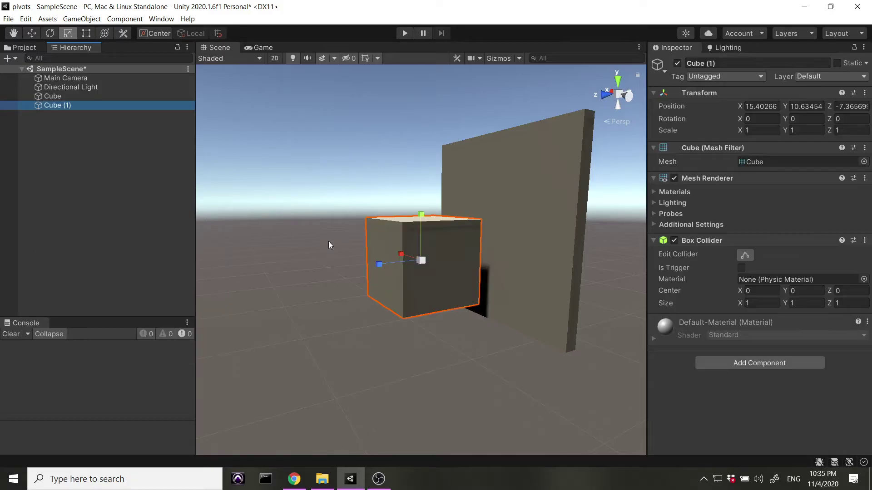
- Move the second cube along Z to about -7.515, close to the wall
left_click(32, 34)
left_click(454, 272)
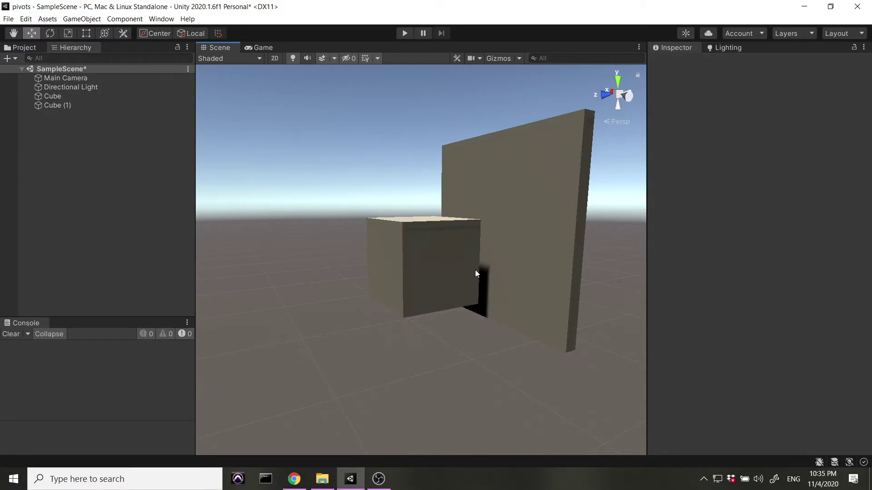
left_click(476, 270)
left_click_drag(375, 262, 387, 285)
middle_click_drag(335, 264, 394, 271)
- Examine from several angles how the second cube sits relative to the wall's face
scroll(508, 223, "up", 5)
scroll(511, 229, "down", 3)
right_click_drag(558, 191, 629, 180)
middle_click_drag(375, 290, 578, 242)
left_click_drag(417, 217, 442, 174, "alt")
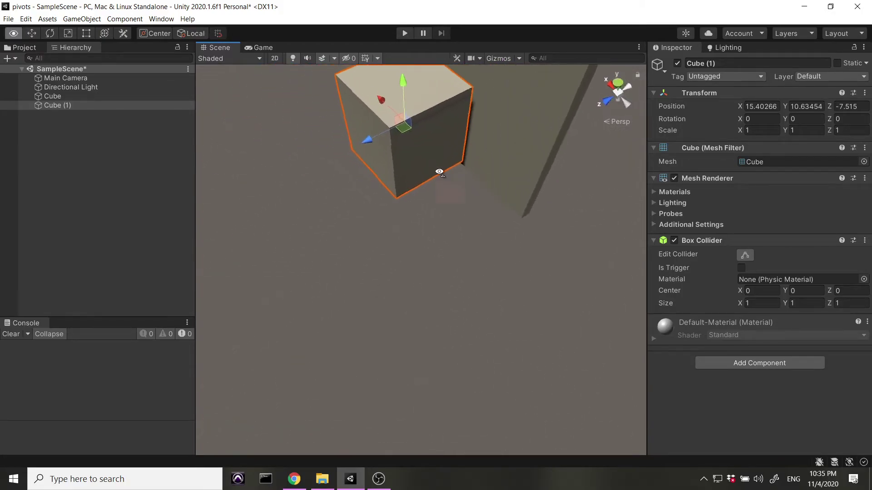
right_click_drag(441, 174, 405, 94)
middle_click_drag(493, 325, 367, 180)
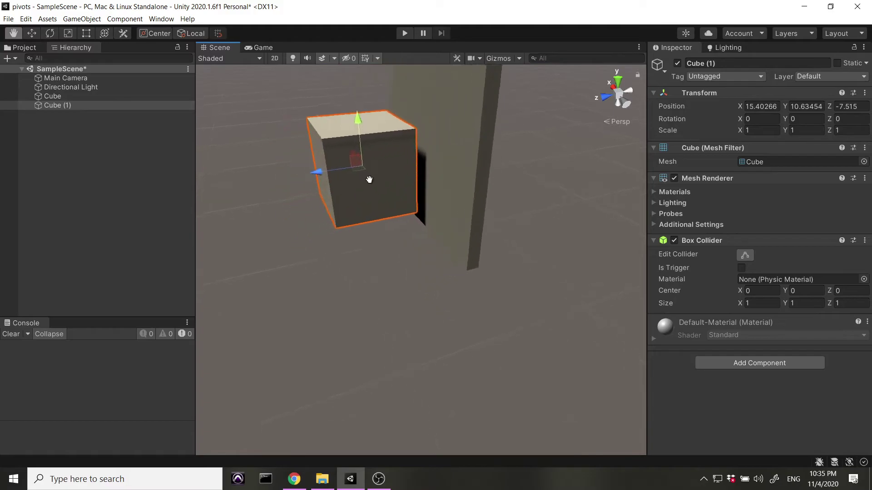
left_click_drag(367, 180, 413, 201)
scroll(470, 234, "up", 8)
middle_click_drag(473, 234, 200, 386)
scroll(367, 271, "down", 7)
scroll(367, 272, "up", 3)
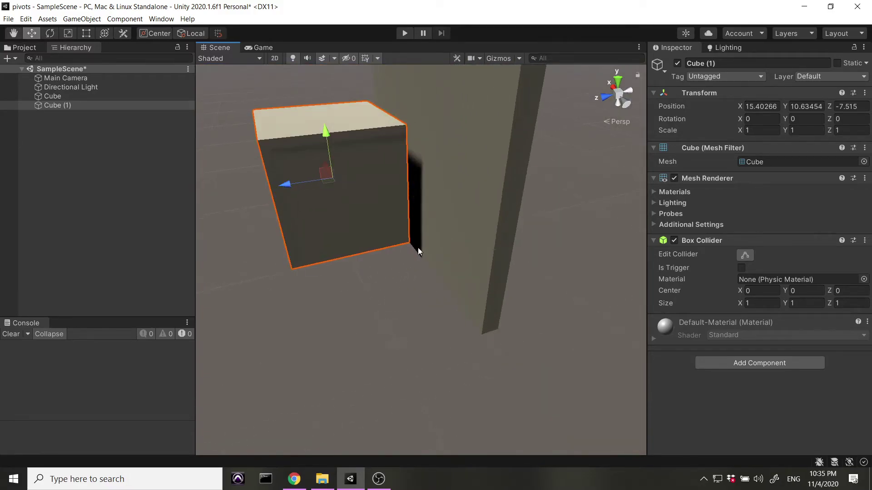
- Scale the second cube down uniformly to about 0.532 on all axes
left_click(410, 252)
left_click(327, 166)
left_click(67, 33)
left_click_drag(332, 178, 320, 184)
left_click(383, 241)
middle_click_drag(376, 241, 314, 269)
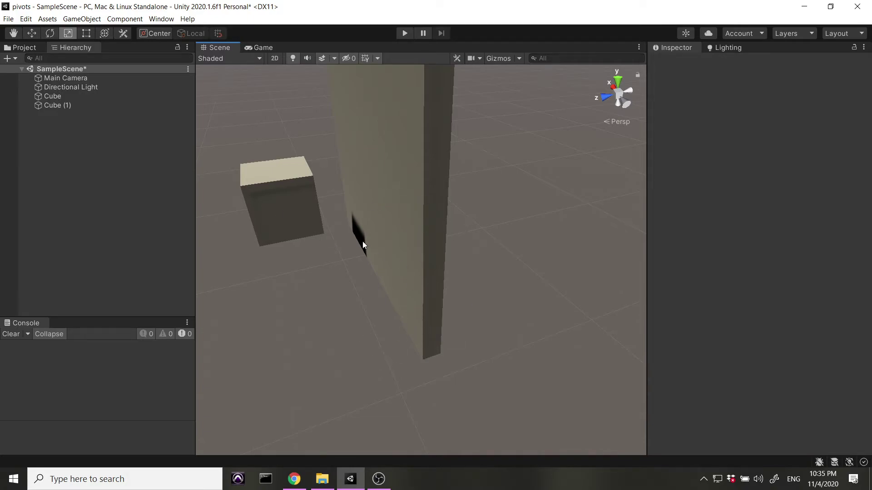
- Vertex-snap the small cube's lower corner onto the wall's bottom corner with the Move tool
scroll(422, 141, "up", 5)
scroll(385, 101, "down", 5)
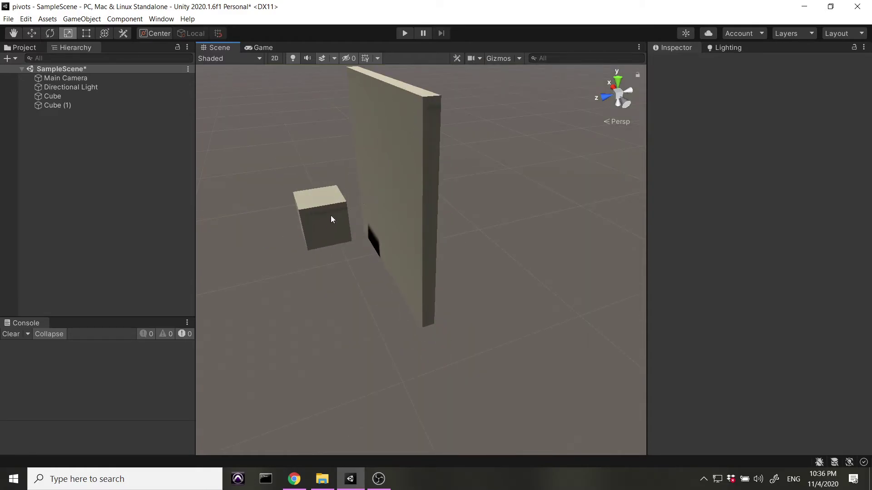
left_click(331, 215)
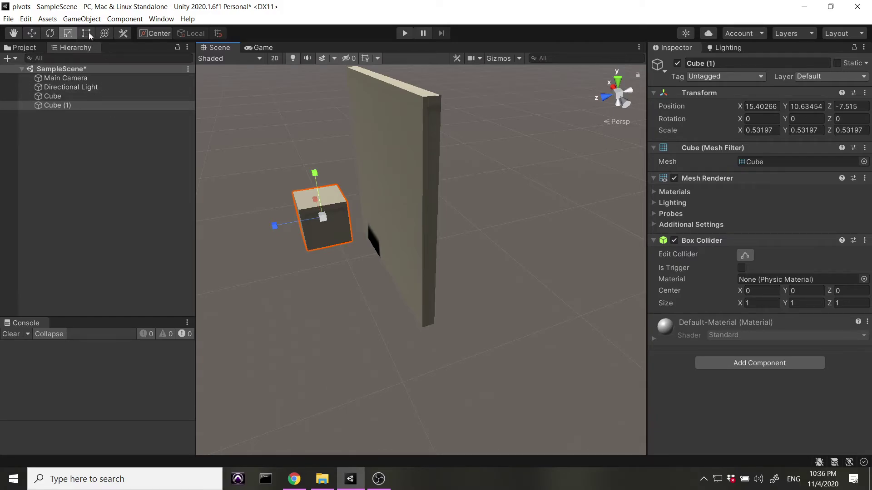
scroll(358, 250, "up", 4)
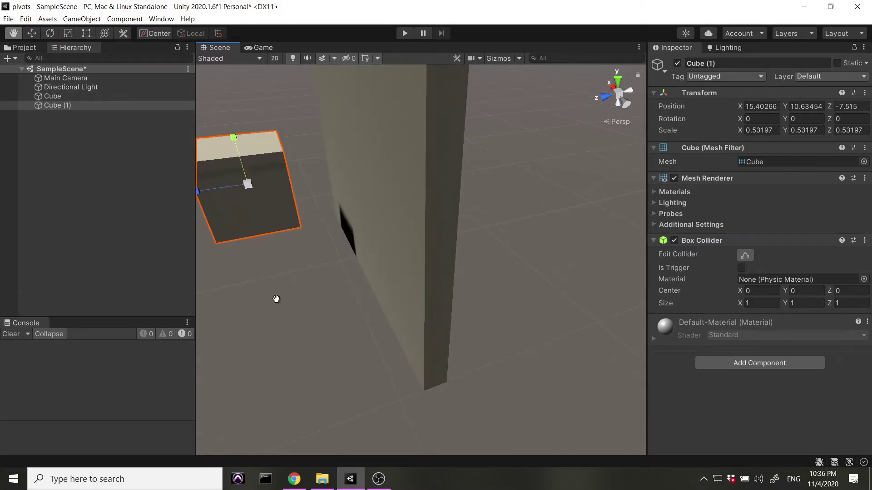
scroll(318, 295, "down", 2)
left_click(32, 31)
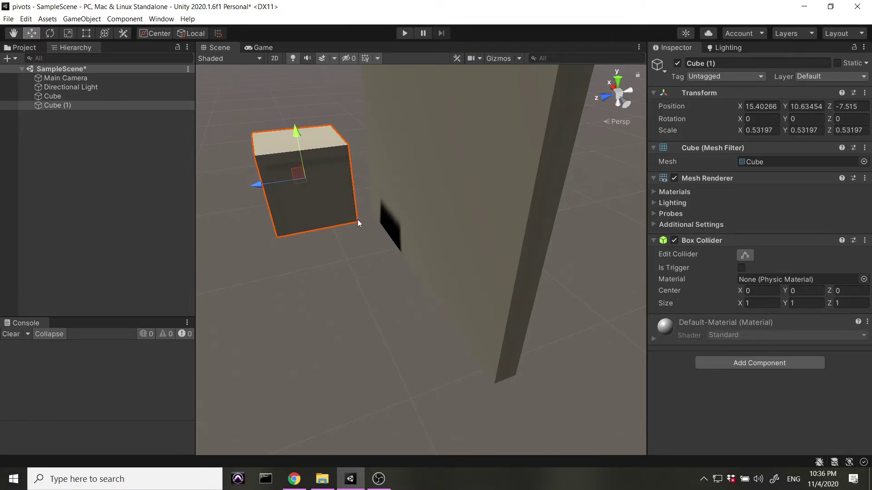
scroll(377, 215, "up", 3)
scroll(372, 215, "down", 3)
left_click(364, 197)
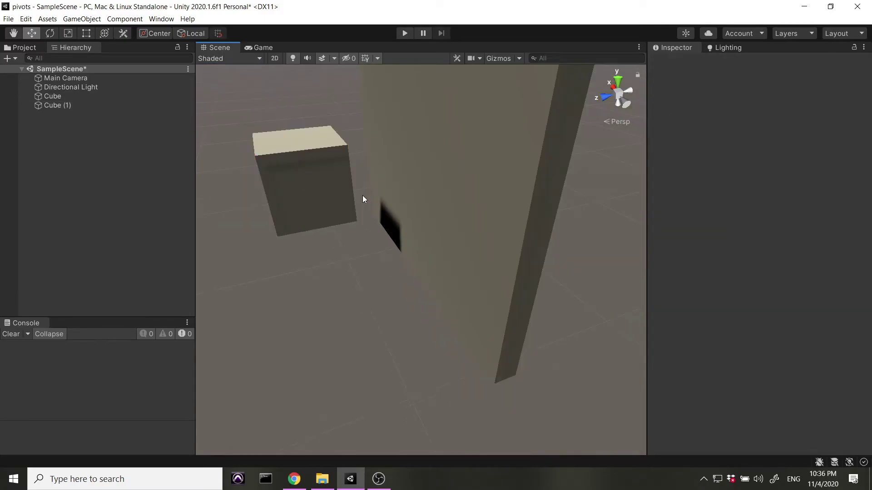
scroll(369, 199, "up", 4)
middle_click_drag(323, 191, 543, 313)
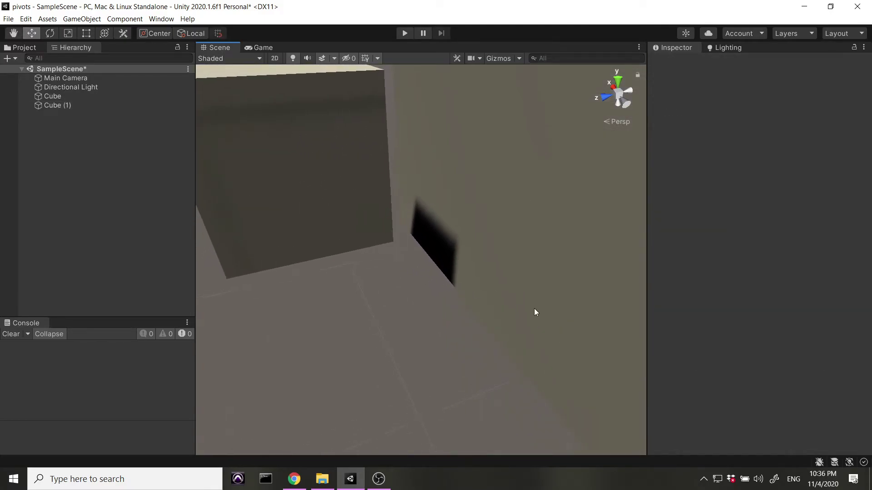
left_click(363, 208)
key("v")
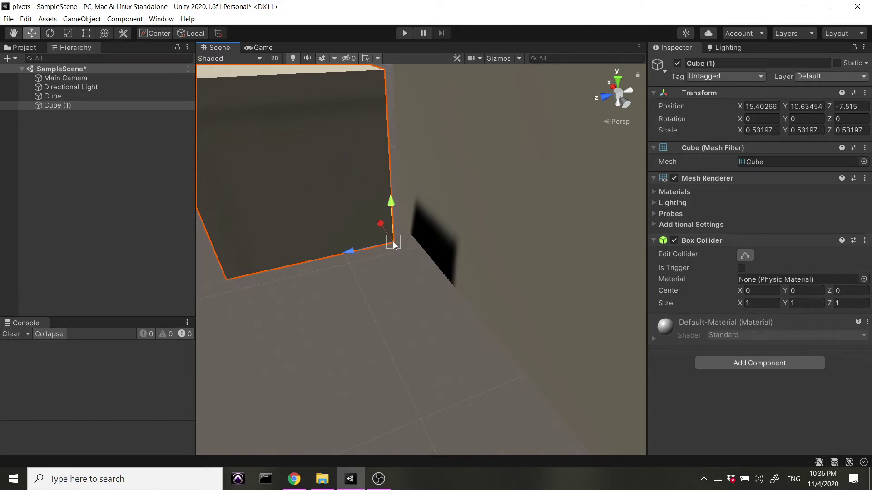
mouse_move(395, 243)
left_mouse_down()
mouse_move(446, 234)
mouse_move(395, 259)
left_mouse_up()
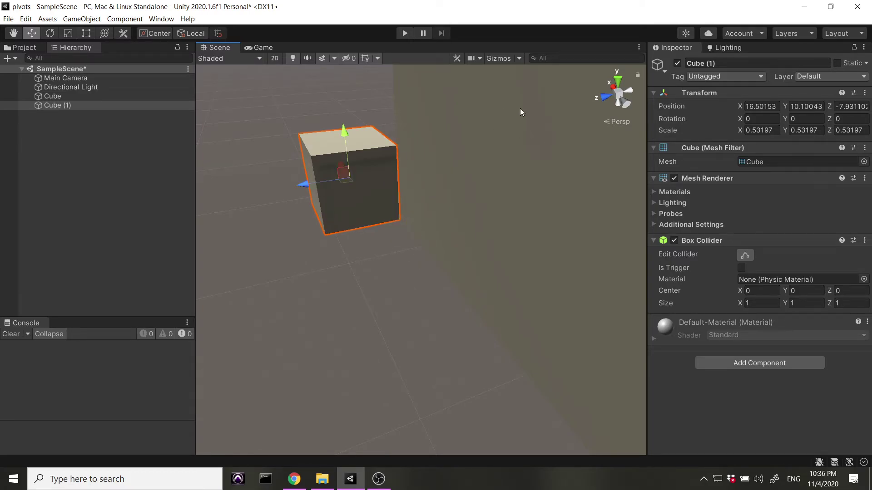
- Move the small cube along the wall's face to about X 14.919, Y 10.8
scroll(502, 128, "down", 4)
scroll(424, 233, "up", 6)
scroll(431, 216, "down", 4)
middle_click_drag(373, 204, 442, 238)
left_click_drag(410, 203, 514, 201)
scroll(598, 194, "down", 3)
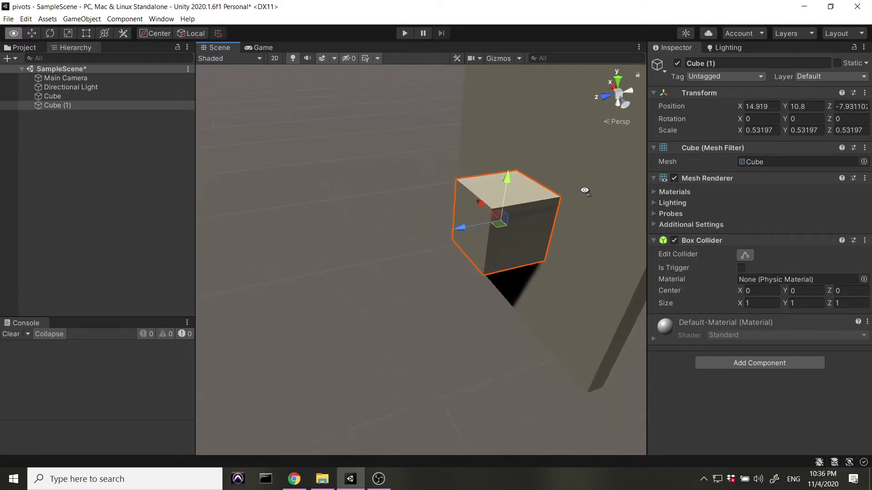
- Examine from several angles how the small cube touches the wall's face
middle_click_drag(533, 185, 596, 194)
left_click_drag(595, 195, 557, 210, "alt")
middle_click_drag(556, 210, 469, 461)
scroll(378, 156, "up", 3)
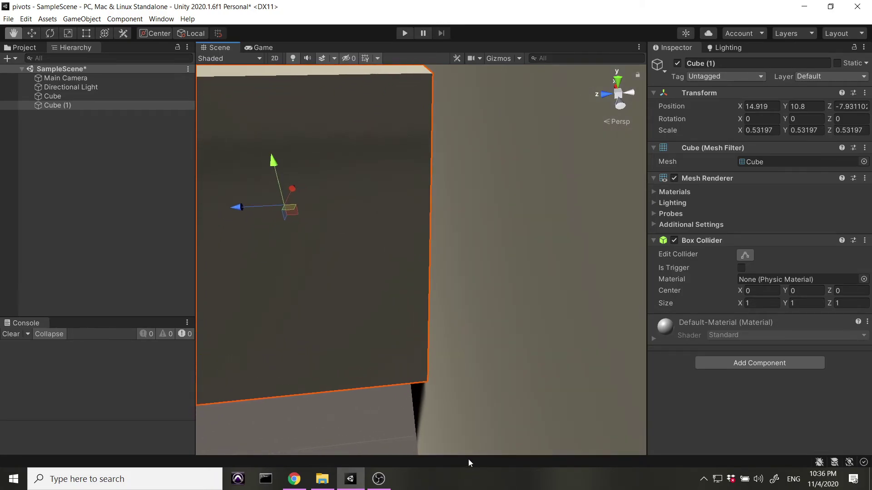
scroll(386, 326, "down", 5)
right_click_drag(386, 322, 418, 288)
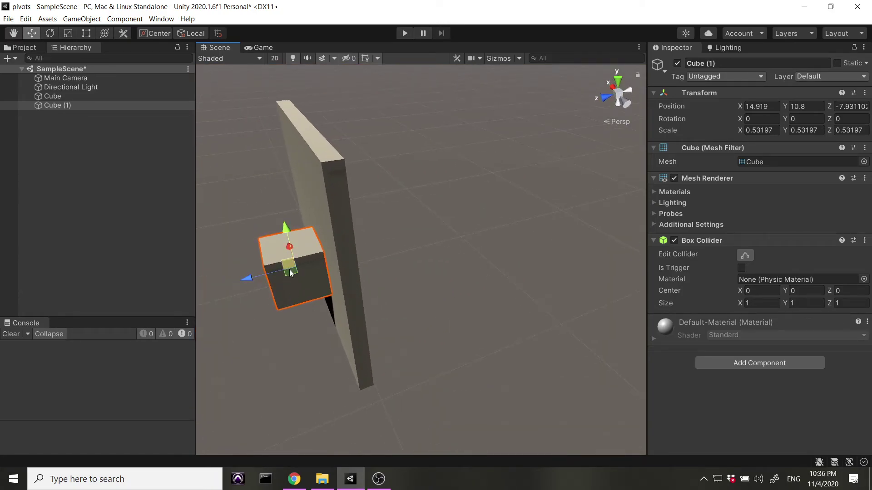
middle_click_drag(316, 271, 532, 271)
scroll(532, 268, "up", 5)
right_click_drag(477, 263, 620, 239)
middle_click_drag(528, 274, 610, 223)
- Flatten the small cube into a thin slab by scaling it to about 0.048 in Y
left_click(460, 284)
left_click(451, 227)
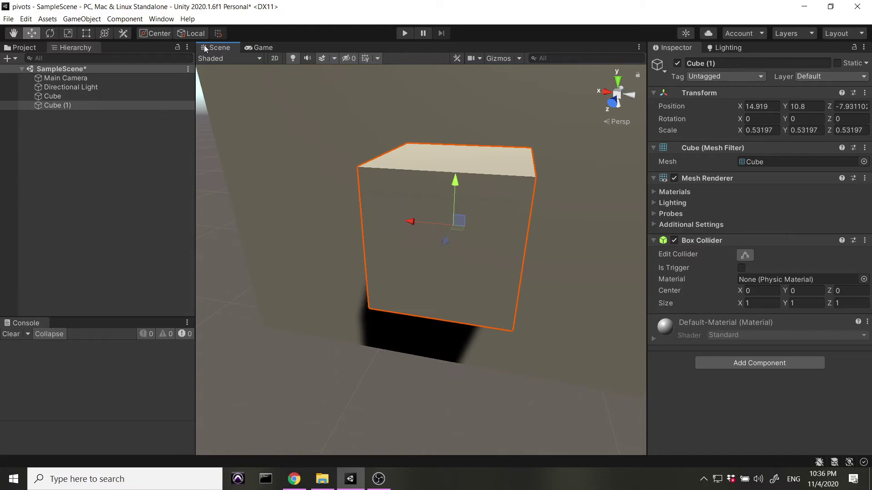
left_click(70, 37)
left_click_drag(455, 181, 460, 206)
left_click(288, 116)
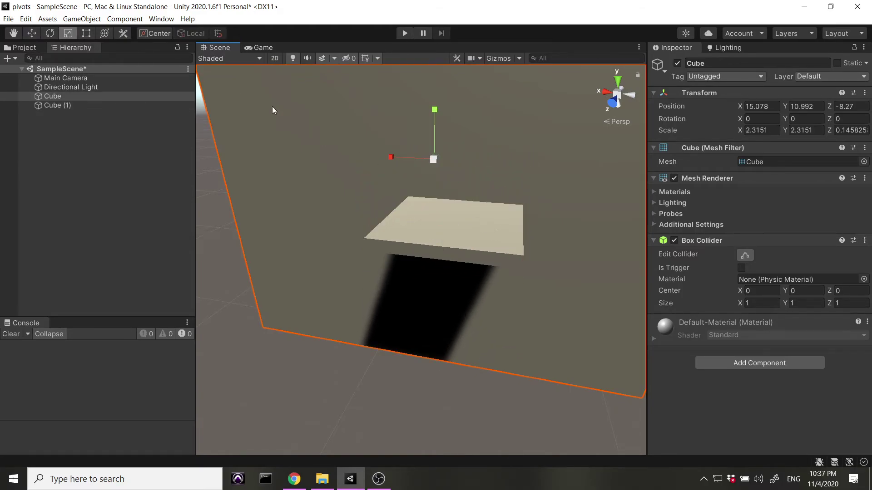
- Duplicate the slab and move the copy up and sideways to about X 14.543, Y 10.88 as the second stair
left_click(32, 33)
left_click(436, 235)
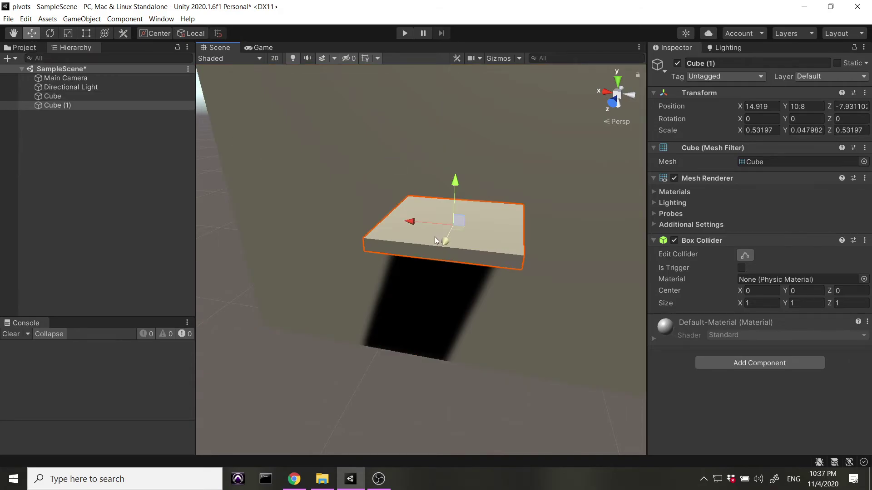
key("ctrl+d")
left_click_drag(453, 183, 459, 162)
left_click_drag(407, 210, 505, 210)
- Duplicate the second stair slab and move the copy to about X 14.25, Y 10.983
key("ctrl+d")
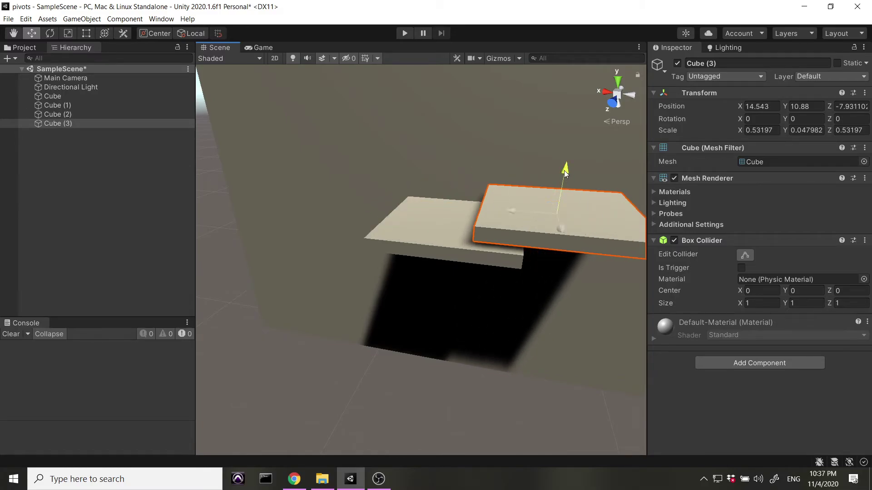
left_click_drag(564, 171, 570, 150)
left_click_drag(511, 184, 582, 187)
middle_click_drag(609, 298, 292, 305)
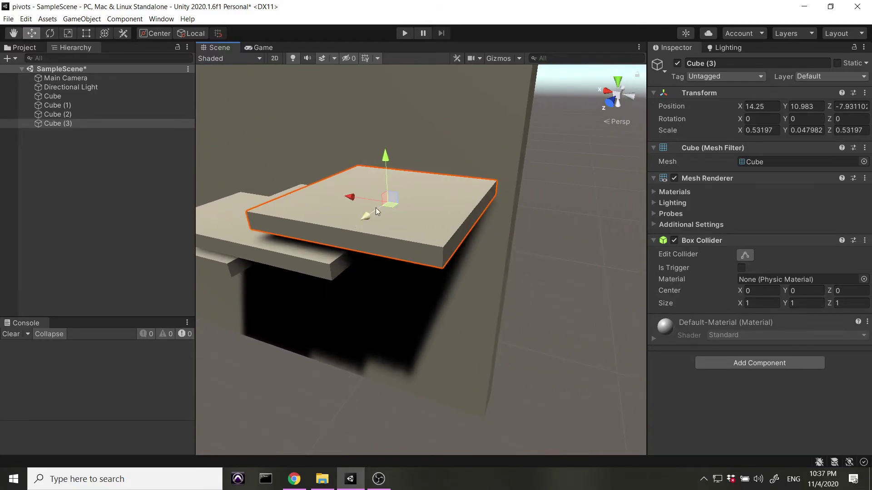
- Duplicate the third stair slab and move the copy to about X 13.872, Y 11.086
key("ctrl+d")
left_click_drag(385, 157, 386, 135)
left_click_drag(347, 160, 434, 164)
- Select all four stair slabs together, leaving the wall out of the selection
middle_click_drag(341, 290, 736, 255)
right_click_drag(411, 218, 506, 200)
middle_click_drag(506, 201, 346, 224)
left_click_drag(346, 225, 411, 252, "alt")
mouse_move(341, 250)
middle_mouse_down()
mouse_move(442, 241)
mouse_move(464, 257)
mouse_move(330, 258)
middle_mouse_up()
scroll(330, 258, "down", 8)
scroll(539, 225, "up", 5)
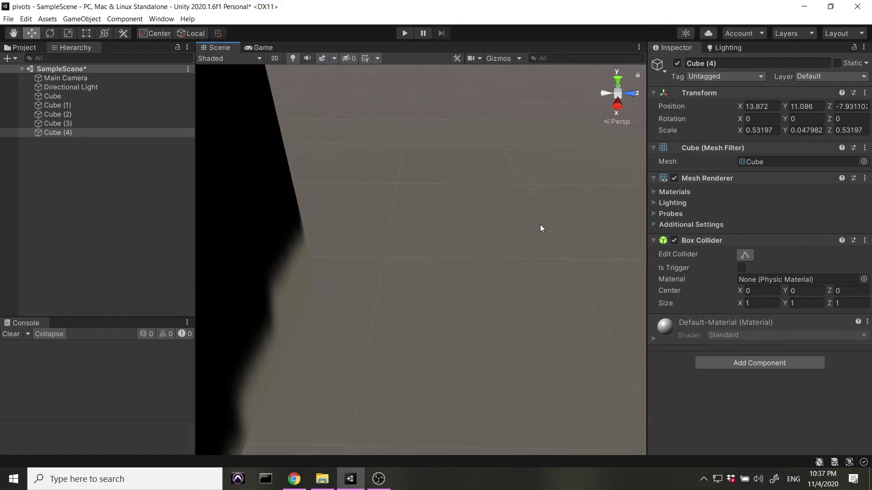
scroll(539, 225, "down", 5)
right_click_drag(559, 189, 488, 181)
left_click(592, 271)
left_click(519, 278)
left_click(523, 233, "shift")
left_click(533, 206, "shift")
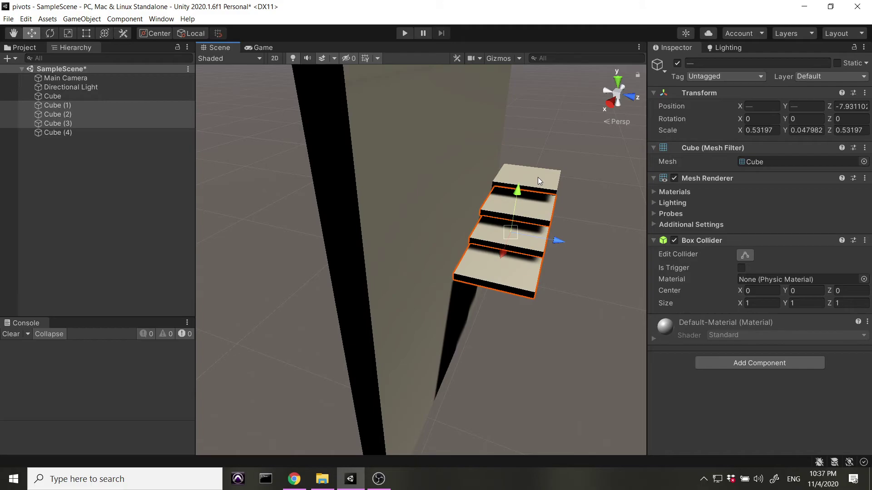
left_click(538, 177, "shift")
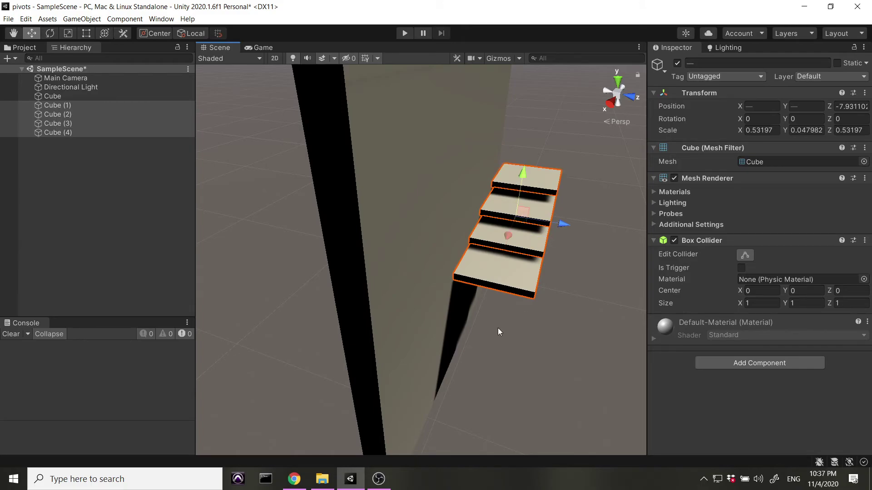
- Rotate the four selected stair slabs around their shared center, and again around their individual pivots to a Z rotation of about -190.115
left_click(53, 34)
mouse_move(520, 195)
left_mouse_down()
mouse_move(513, 285)
mouse_move(529, 398)
mouse_move(523, 204)
left_mouse_up()
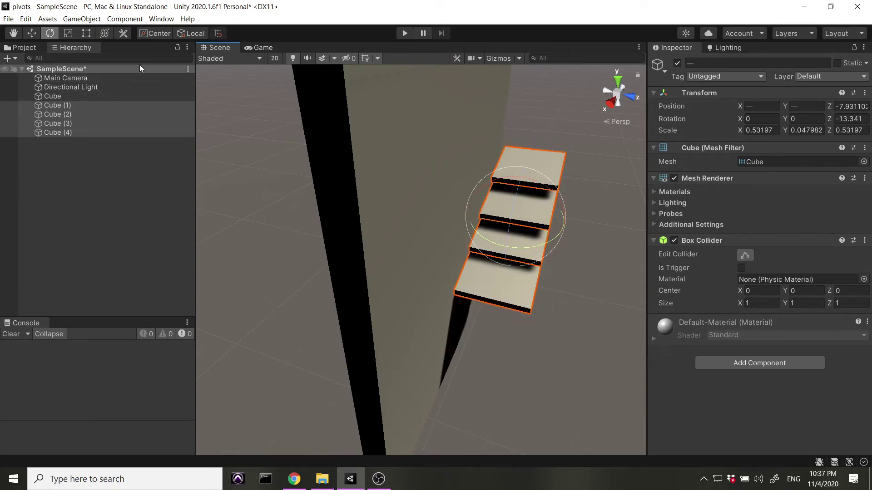
left_click(146, 34)
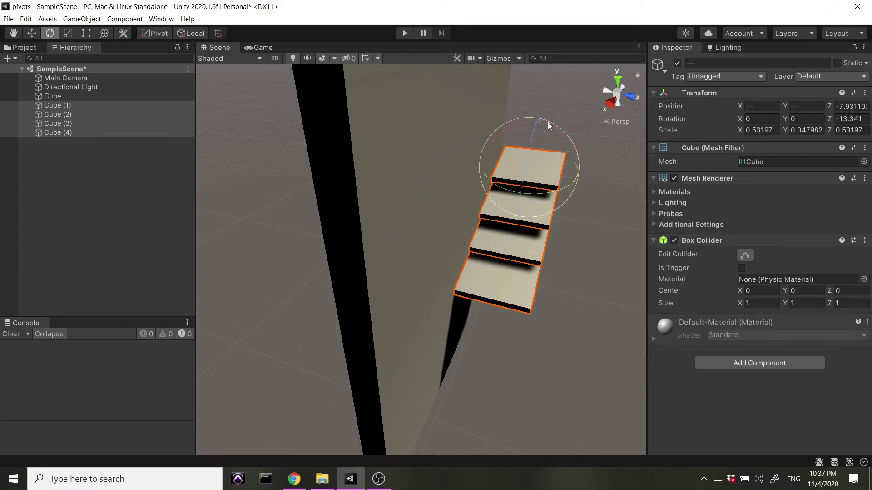
left_click_drag(532, 135, 526, 308)
left_click_drag(534, 142, 537, 173)
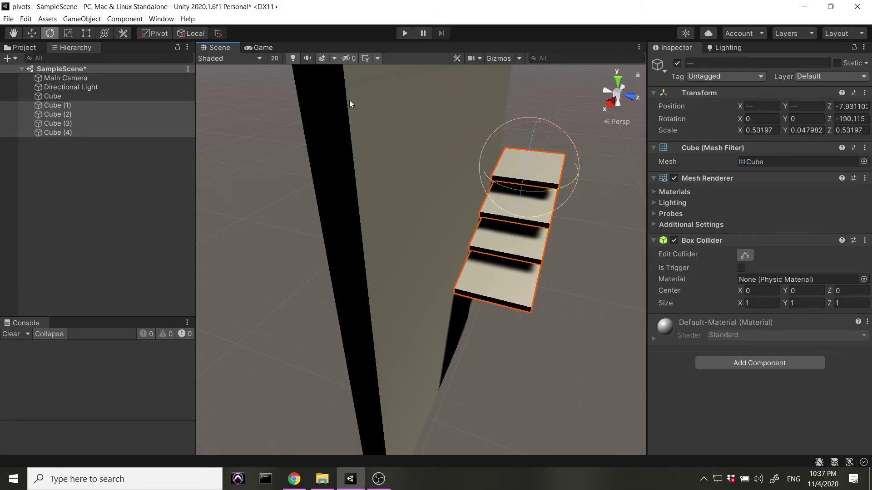
- Return the handle position to Center and activate the Move tool with Local handle orientation
left_click(198, 33)
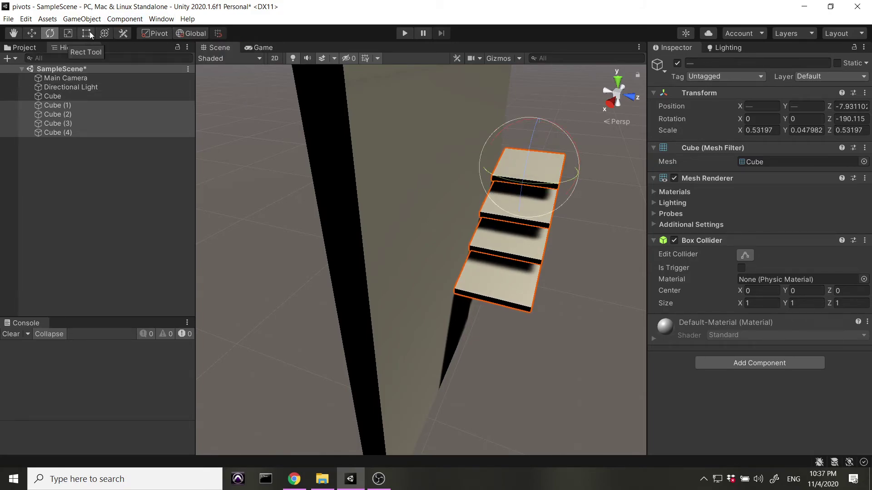
left_click(153, 33)
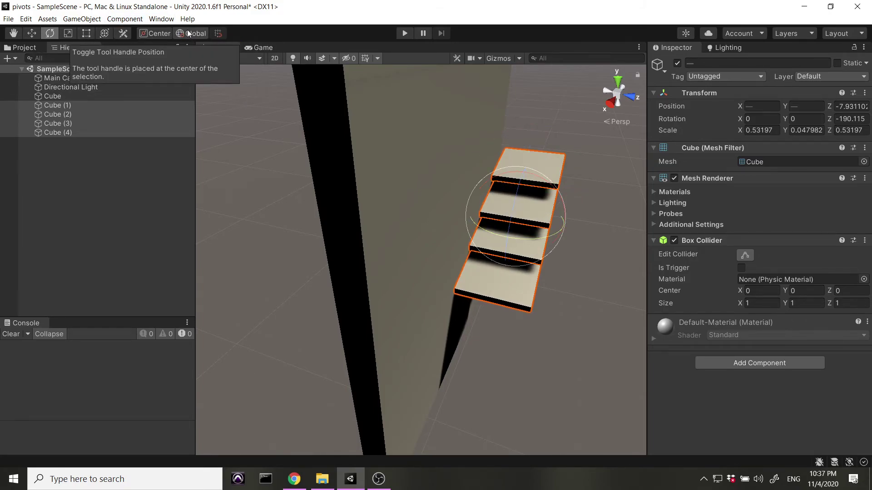
left_click(32, 32)
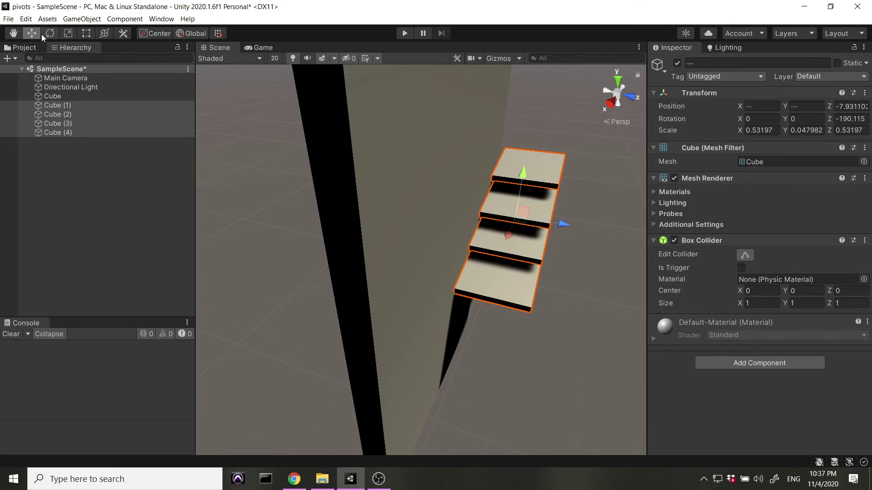
left_click(185, 34)
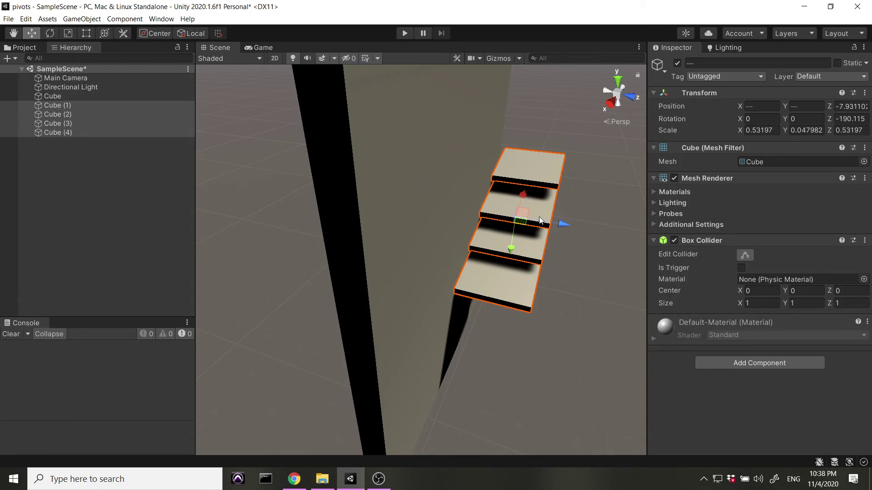
- Add the wall to the selection, rotate it freely together with the four slabs, and clear the selection
left_click(76, 97, "ctrl")
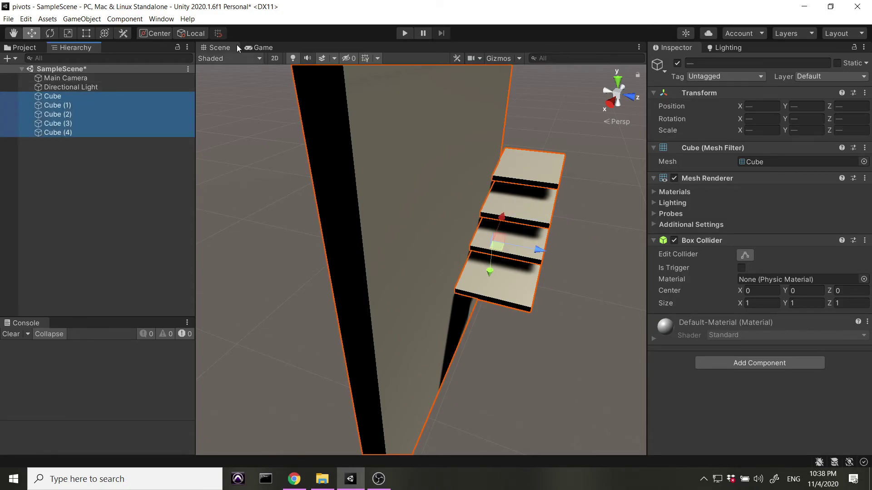
left_click(53, 29)
left_click_drag(518, 267, 463, 272)
left_click(273, 281)
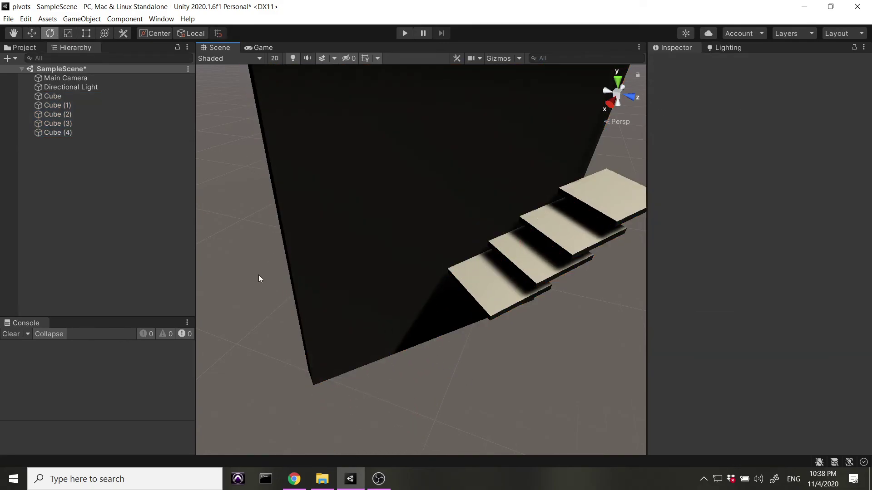
- Select only the four stair slabs and move them along their local X axis and up along their local Y axis
left_click(51, 104)
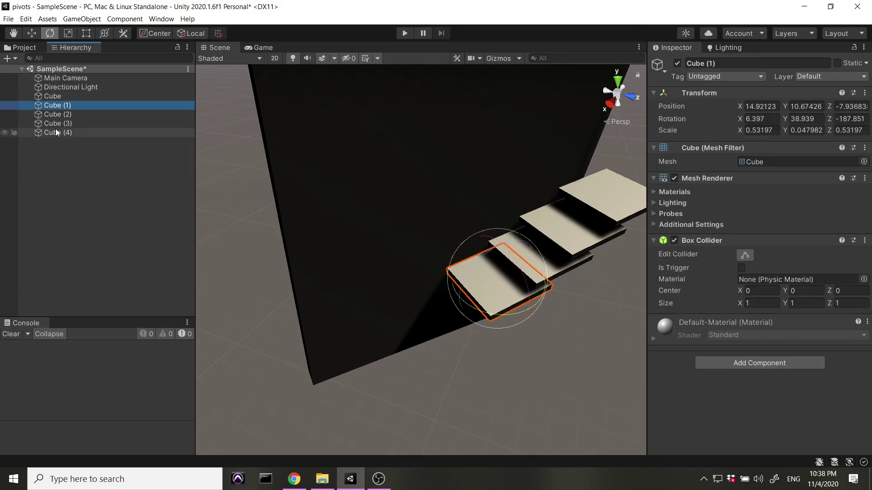
left_click(54, 132, "shift")
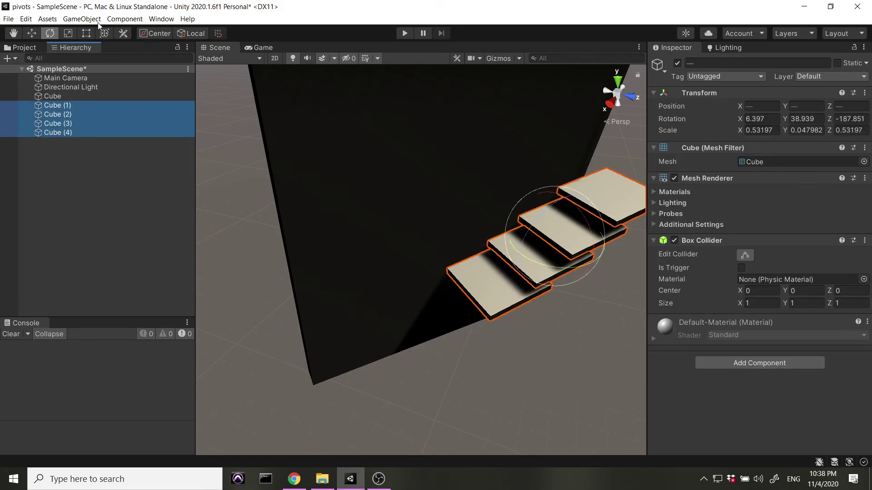
left_click(32, 33)
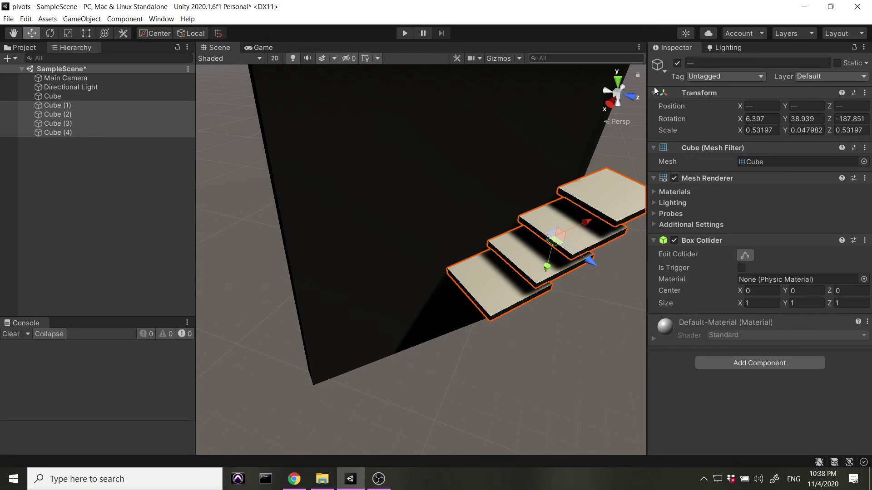
left_click_drag(593, 221, 511, 258)
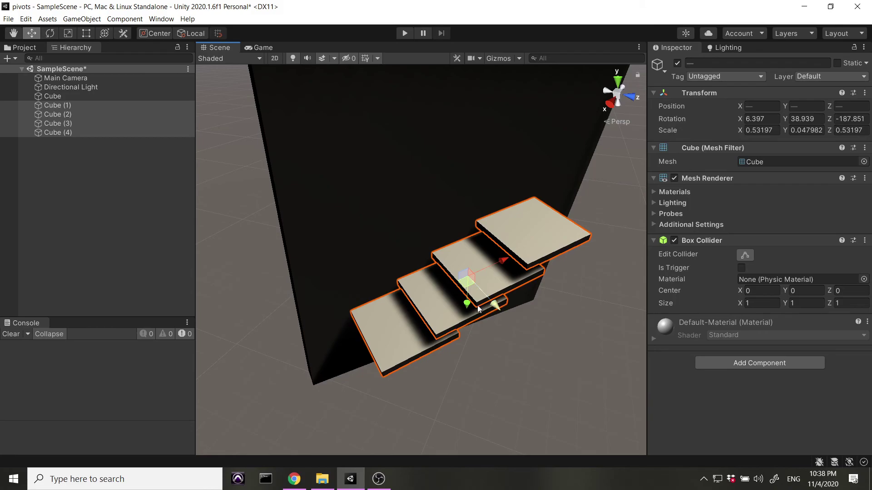
left_click_drag(464, 306, 454, 249)
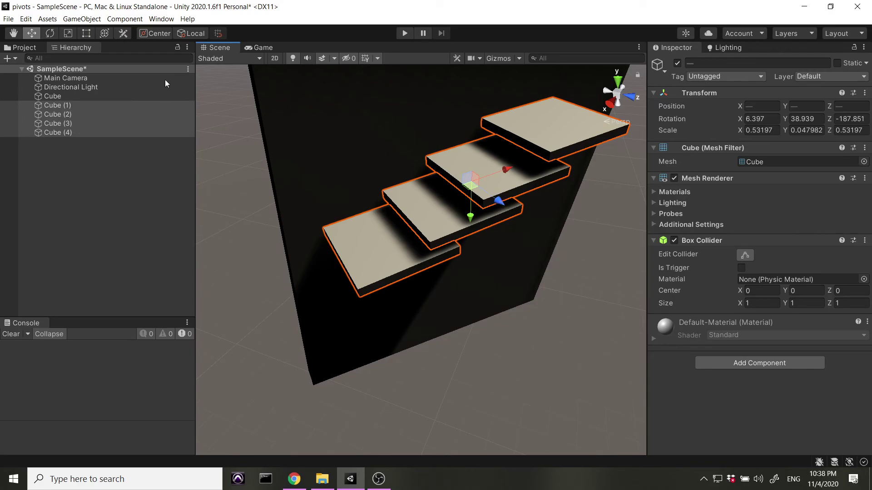
- Switch the handles to Global orientation, move the four slabs slightly outward along the global X axis, and deselect them
left_click(187, 35)
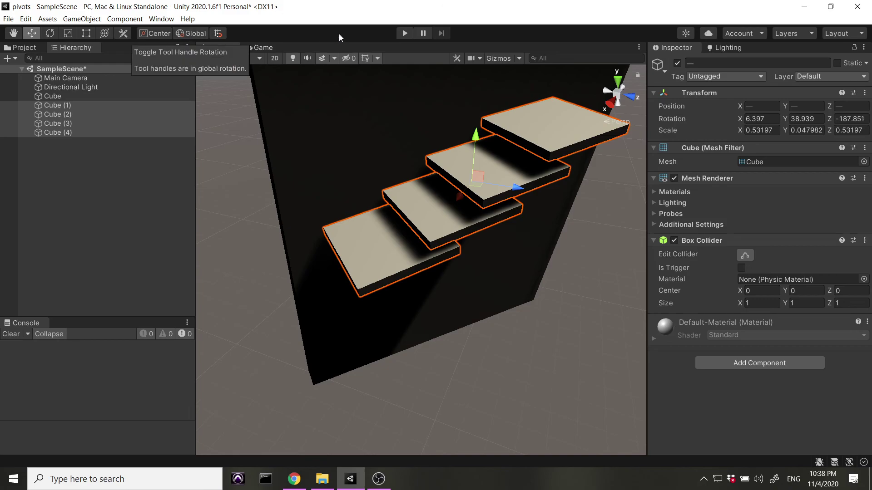
middle_click_drag(207, 192, 206, 272)
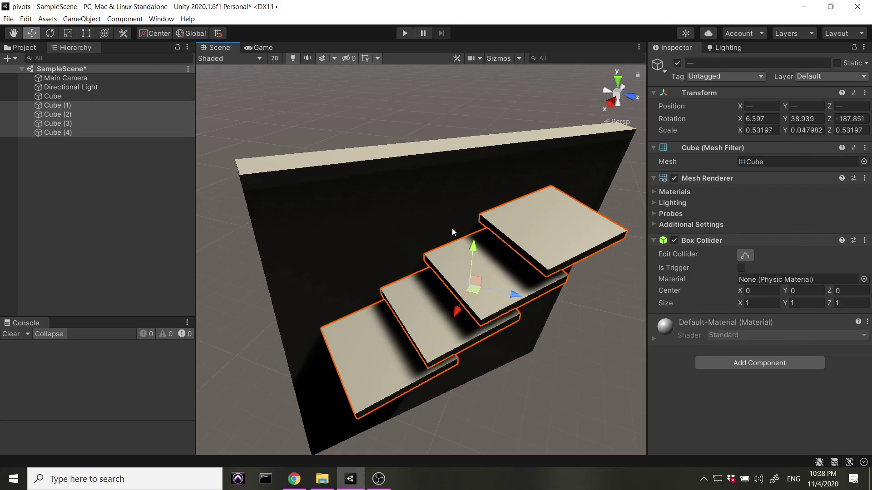
left_click_drag(457, 312, 462, 321)
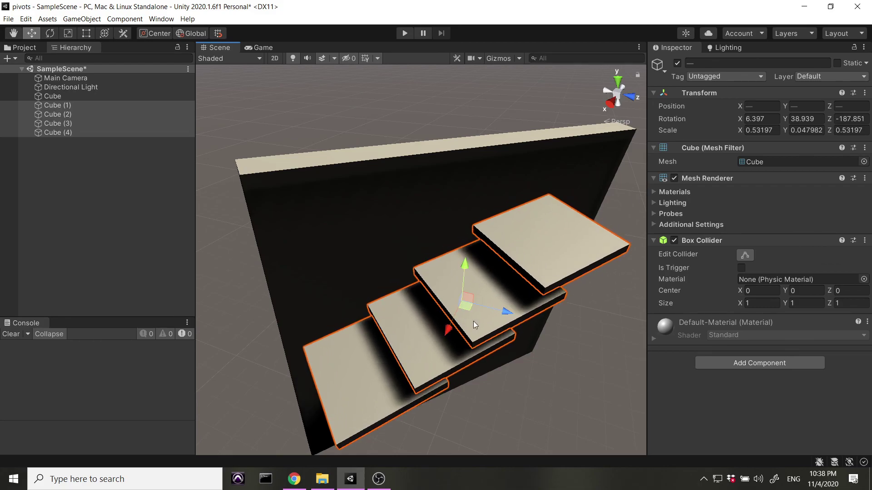
left_click(429, 322)
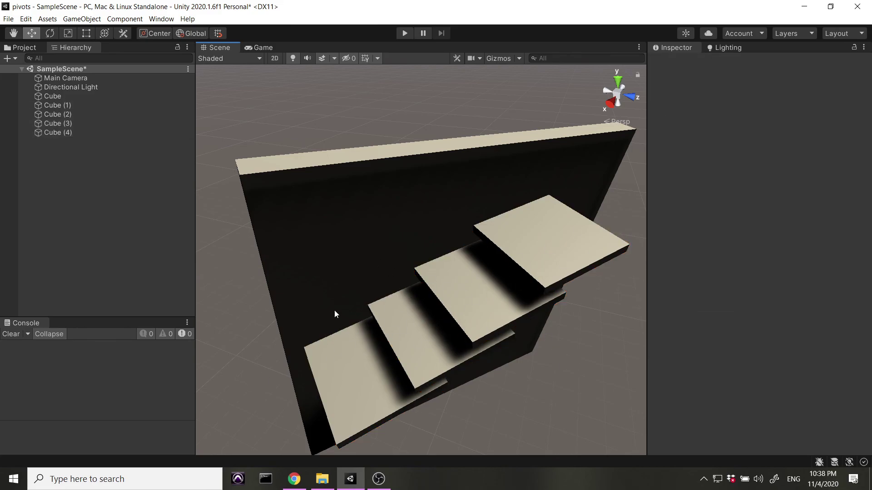
left_click(203, 32)
scroll(276, 298, "down", 3)
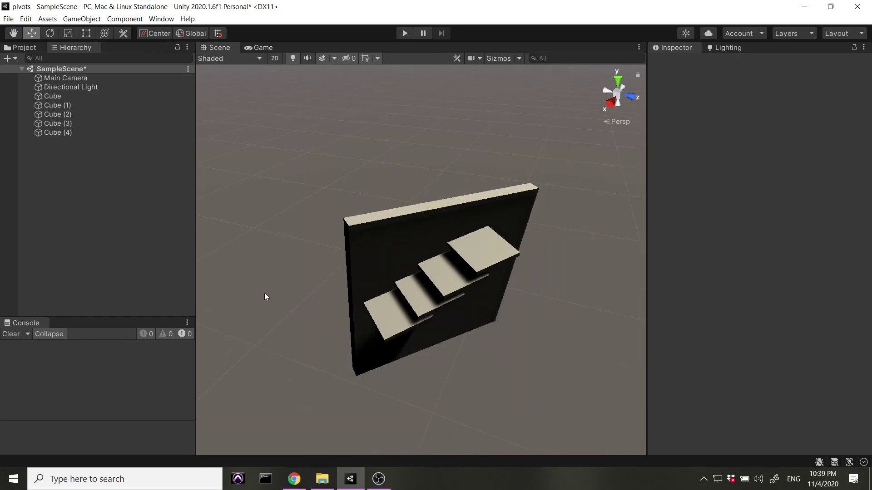
middle_click_drag(266, 297, 392, 305)
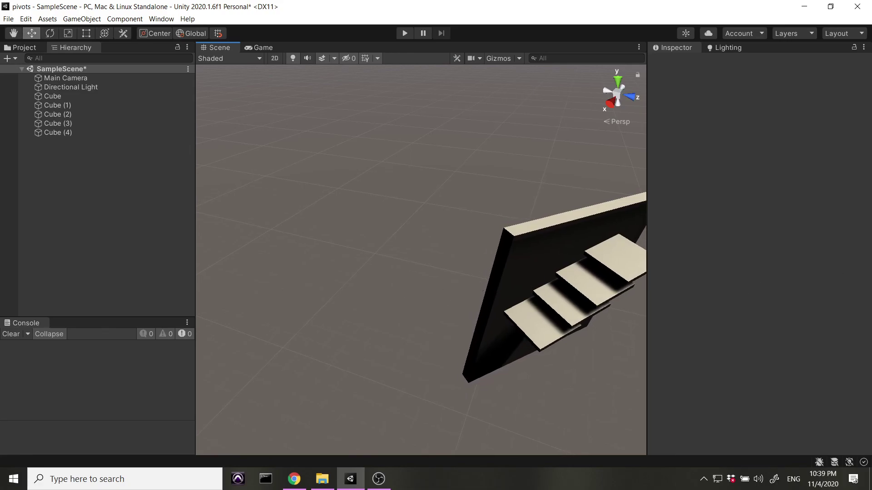